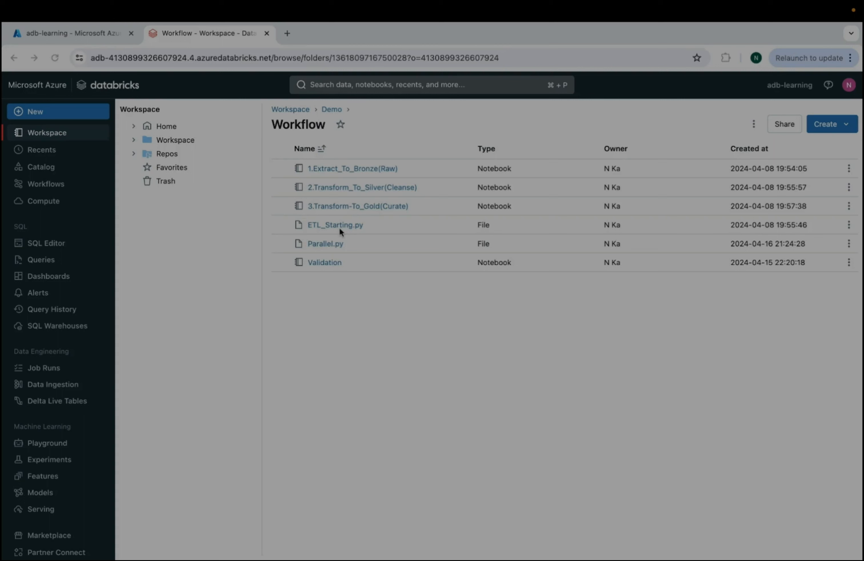
Open the ETL_Starting.py and Parallel.py scripts from the Workflow folder to read their code
{"action": "left_click", "coordinate": [329, 225]}
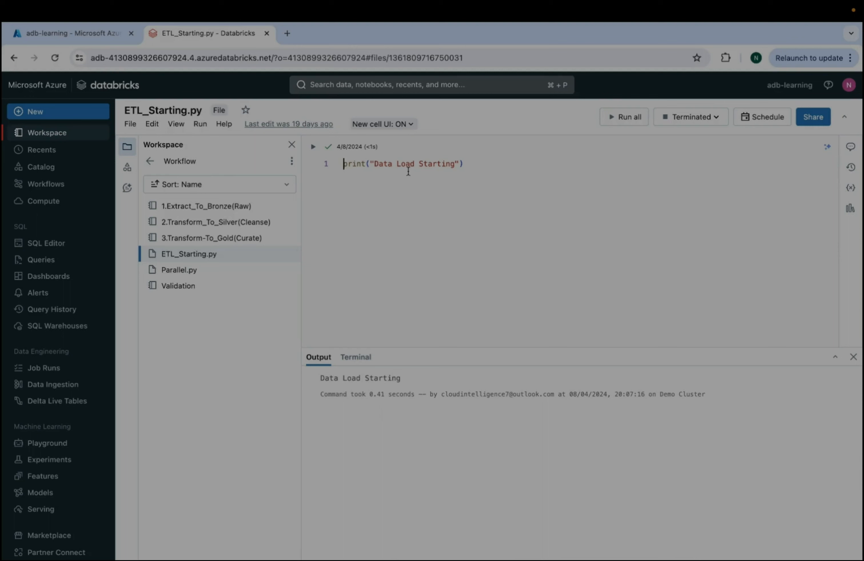
{"action": "left_click", "coordinate": [197, 275]}
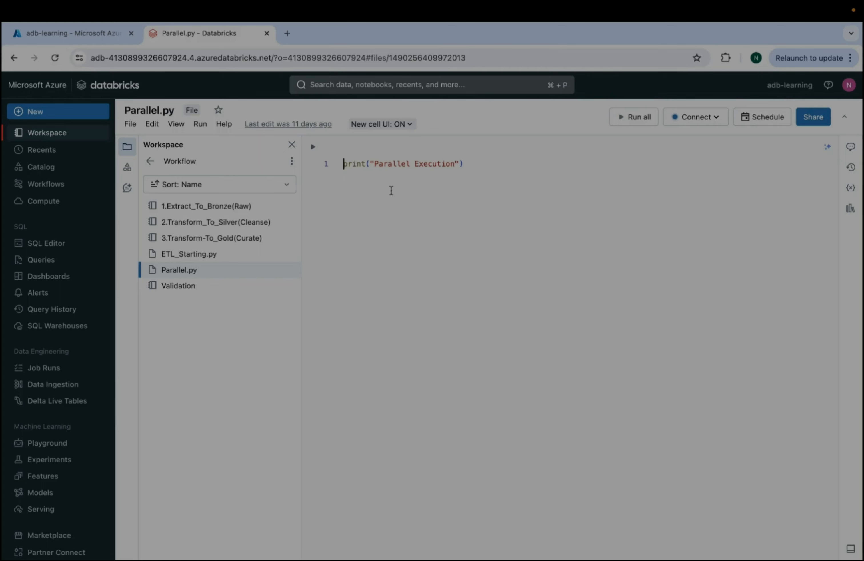
Open the 1.Extract_To_Bronze(Raw) notebook and examine its API request URL and the storage path of the JSON file
{"action": "left_click", "coordinate": [203, 207]}
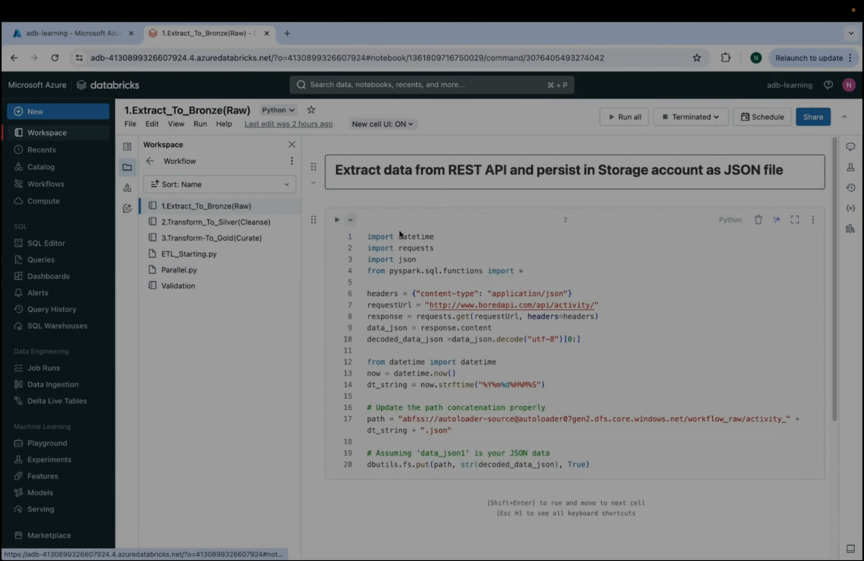
{"action": "left_click_drag", "start_coordinate": [606, 303], "coordinate": [428, 304]}
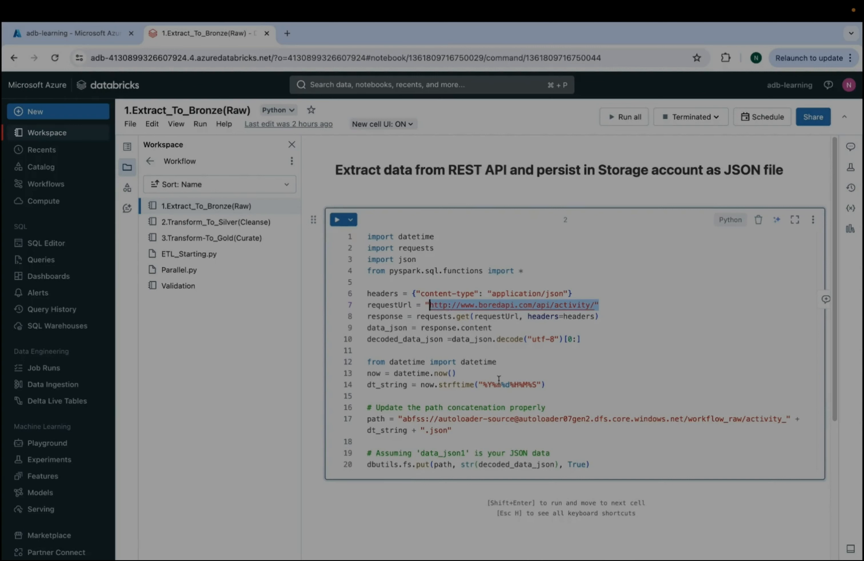
{"action": "left_click", "coordinate": [438, 420]}
{"action": "left_click_drag", "start_coordinate": [439, 420], "coordinate": [509, 420]}
{"action": "left_click", "coordinate": [440, 430]}
{"action": "double_click", "coordinate": [439, 431]}
{"action": "left_click", "coordinate": [499, 436]}
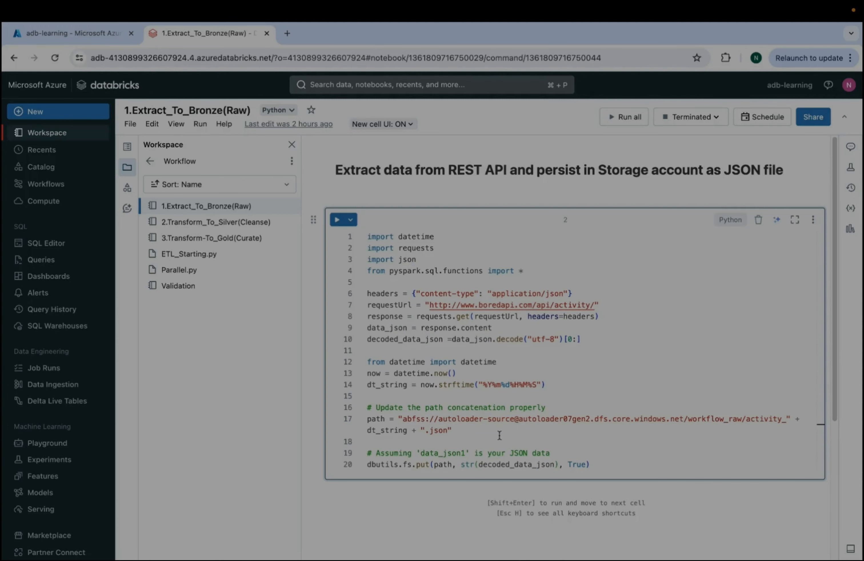
Switch to the presentation slide with the example data flow, look at it, and return to the Databricks browser window
{"action": "key", "text": "super+Tab"}
{"action": "key", "text": "super+Tab"}
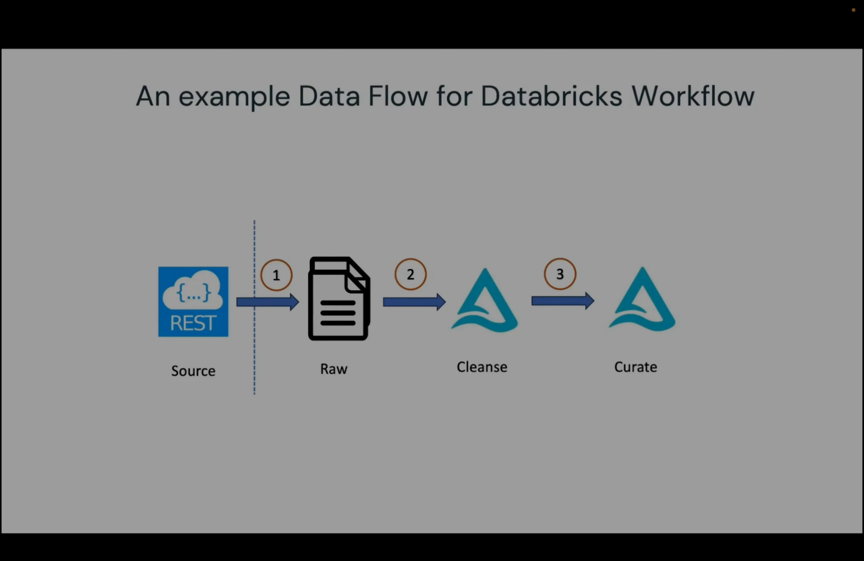
{"action": "key", "text": "super+Tab"}
Open the 2.Transform_To_Silver(Cleanse) notebook and examine the cells that read the raw JSON and add the InsertedDatetime column
{"action": "left_click", "coordinate": [226, 223]}
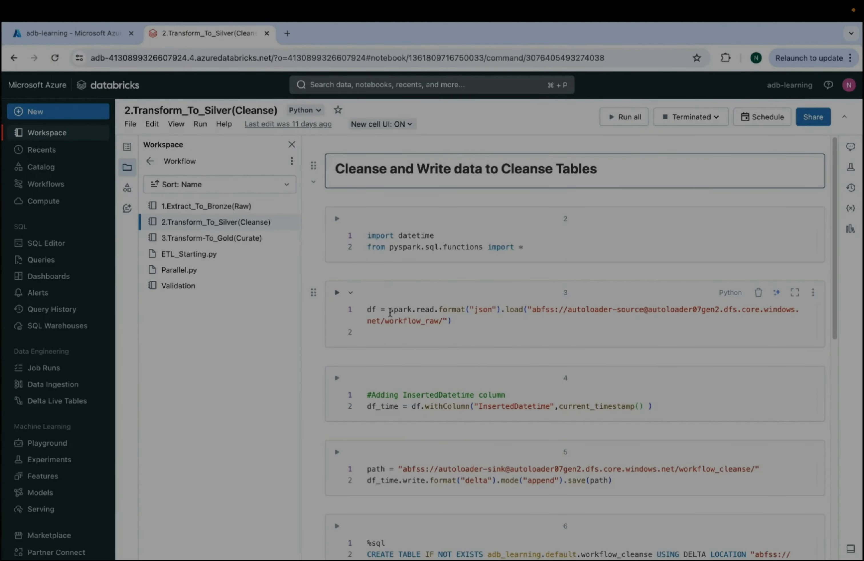
{"action": "left_click", "coordinate": [390, 312]}
{"action": "triple_click", "coordinate": [390, 313]}
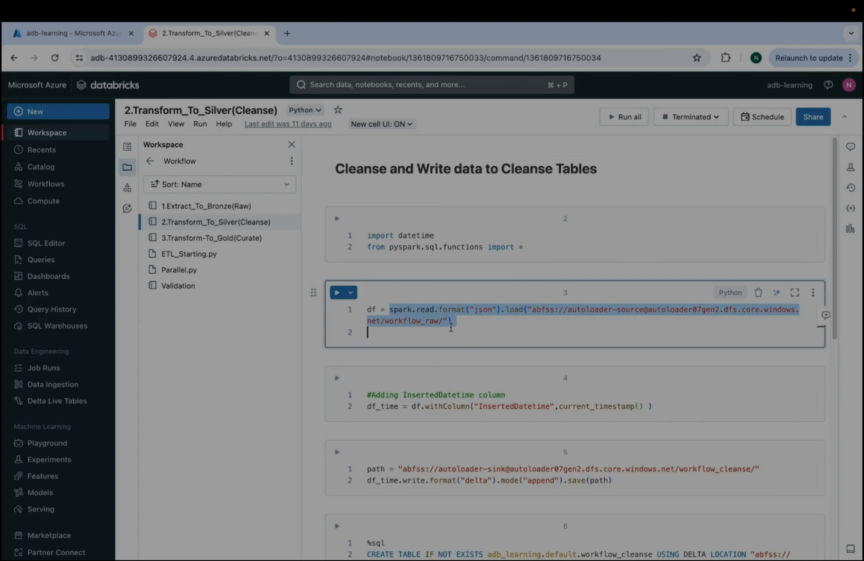
{"action": "left_click", "coordinate": [375, 310]}
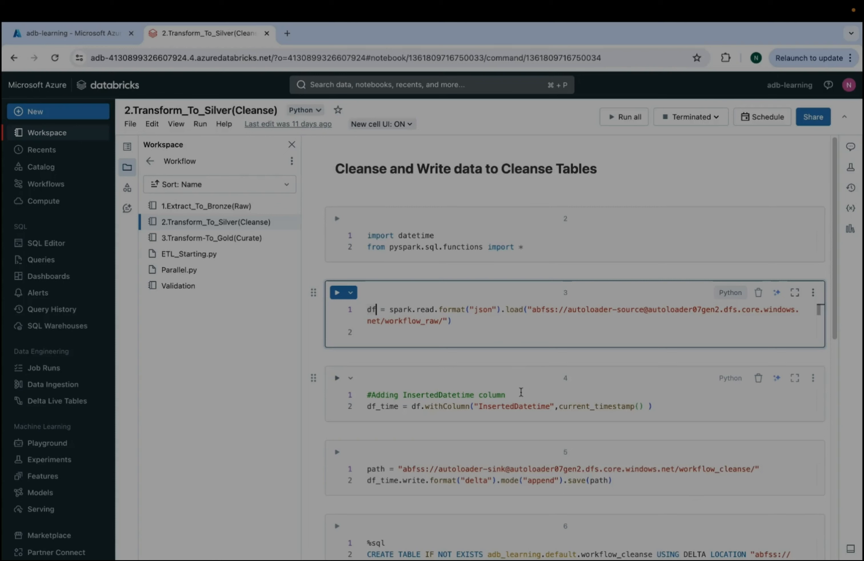
{"action": "left_click", "coordinate": [520, 392]}
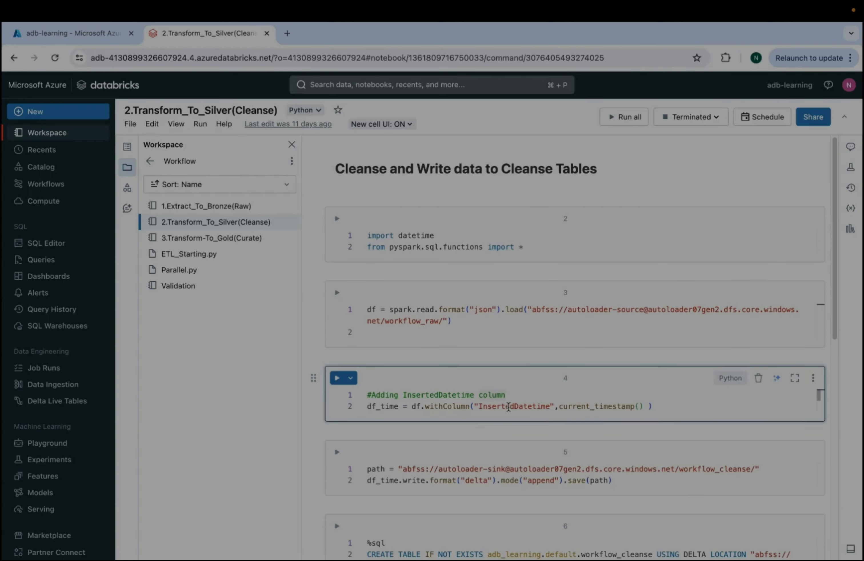
{"action": "double_click", "coordinate": [508, 407]}
{"action": "double_click", "coordinate": [596, 407]}
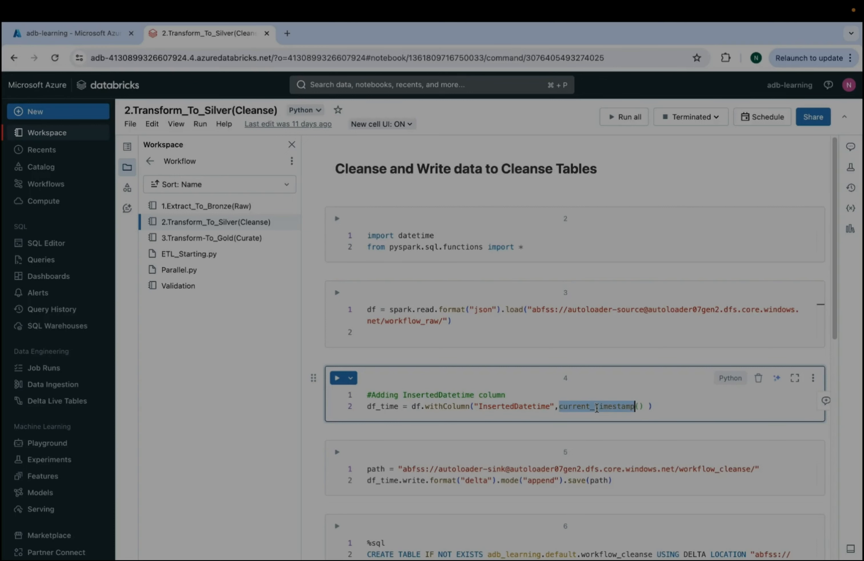
Examine how the Silver notebook writes df_time in delta format and creates the workflow_cleanse table
{"action": "scroll", "coordinate": [835, 329], "scroll_direction": "down", "scroll_amount": 2}
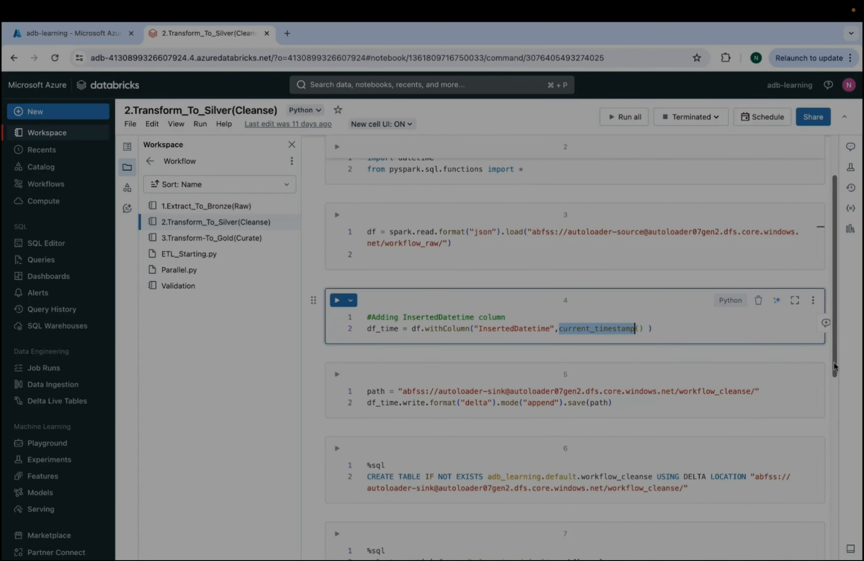
{"action": "double_click", "coordinate": [387, 329]}
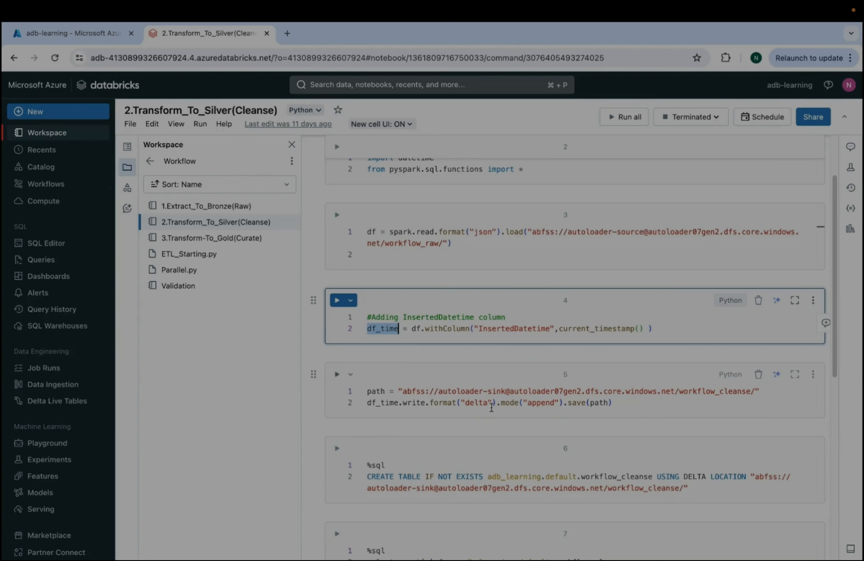
{"action": "double_click", "coordinate": [476, 403]}
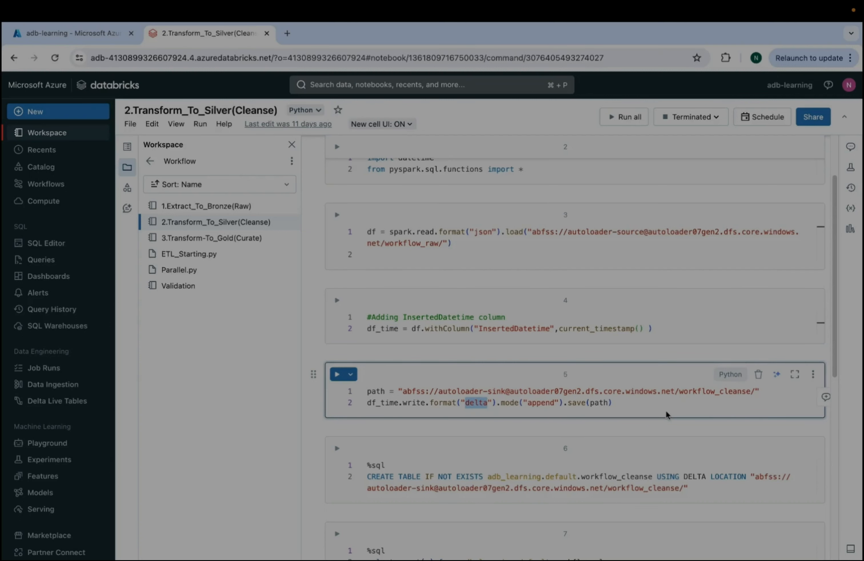
{"action": "scroll", "coordinate": [834, 379], "scroll_direction": "down", "scroll_amount": 1}
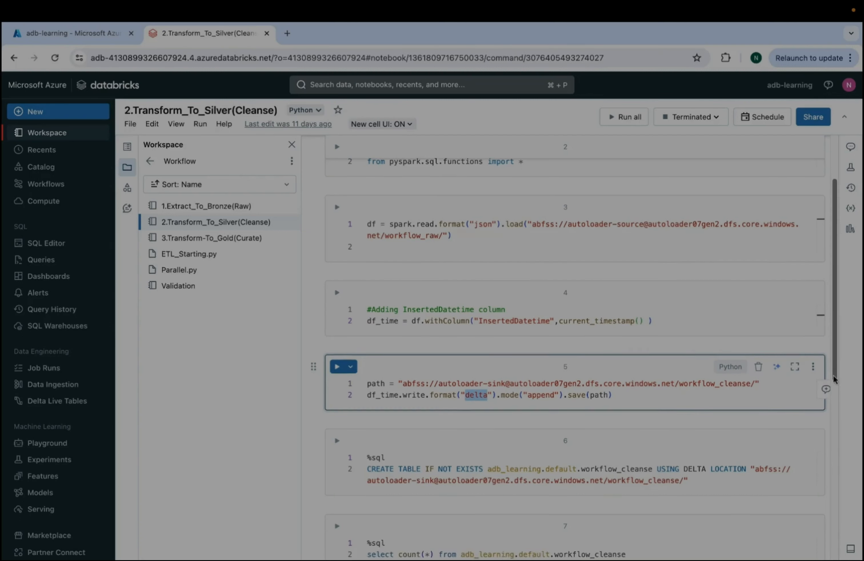
{"action": "scroll", "coordinate": [834, 379], "scroll_direction": "down", "scroll_amount": 3}
{"action": "left_click_drag", "start_coordinate": [688, 420], "coordinate": [686, 393]}
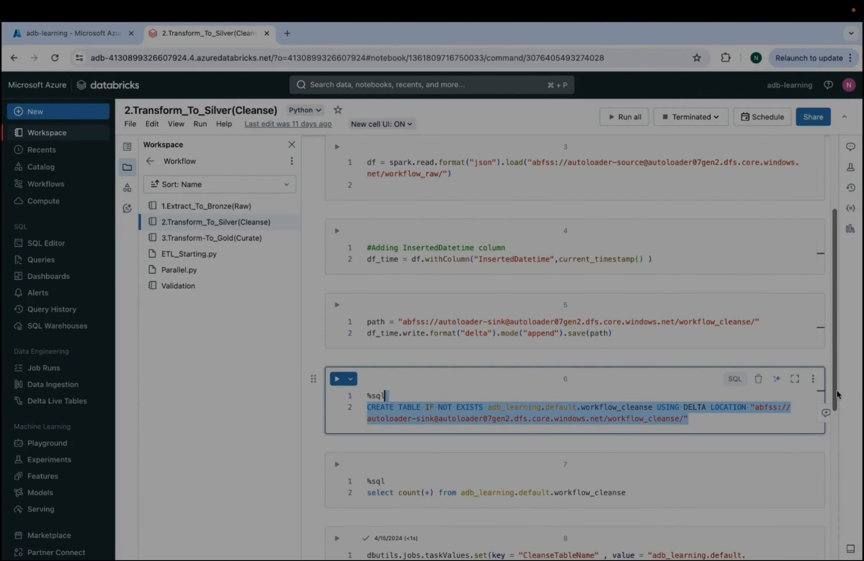
Examine the taskValues.set call for CleanseTableName in the Silver notebook's last cell
{"action": "left_click_drag", "start_coordinate": [837, 394], "coordinate": [838, 439]}
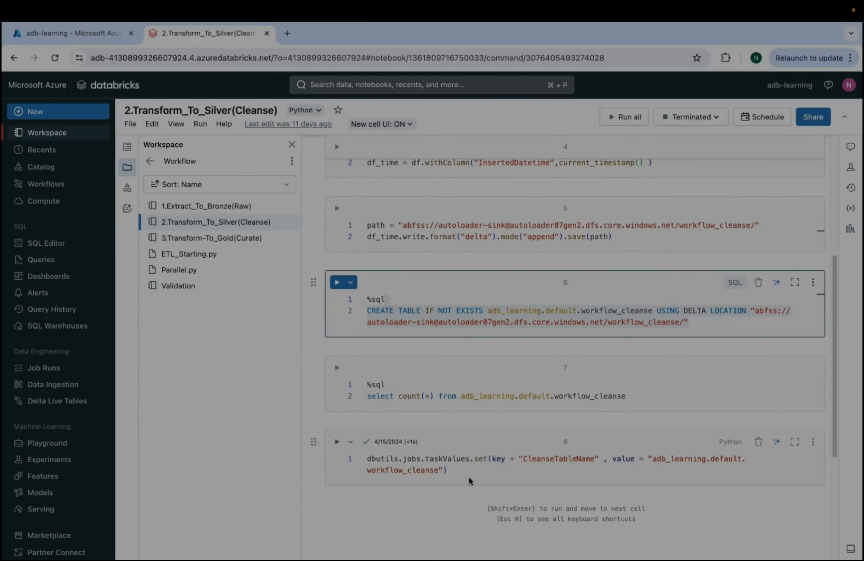
{"action": "left_click", "coordinate": [369, 458]}
{"action": "left_click", "coordinate": [450, 470]}
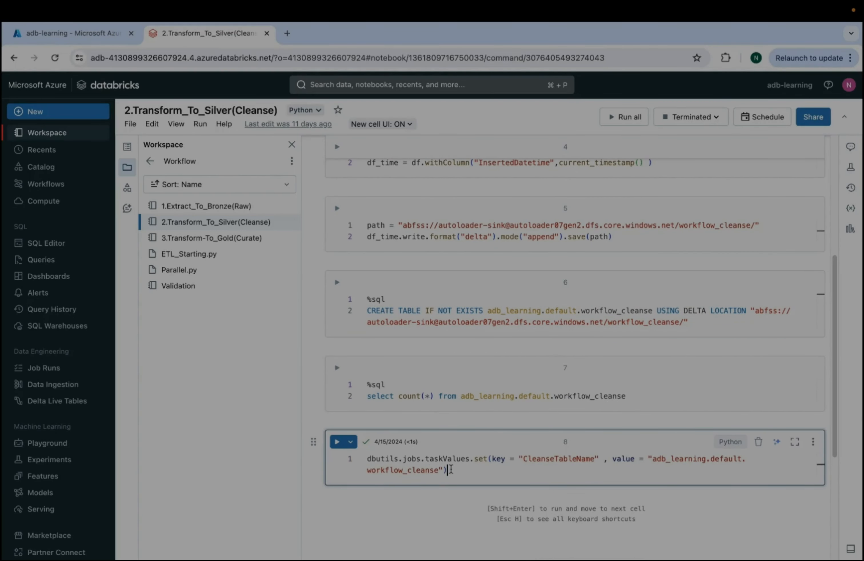
{"action": "left_click_drag", "start_coordinate": [451, 470], "coordinate": [344, 455]}
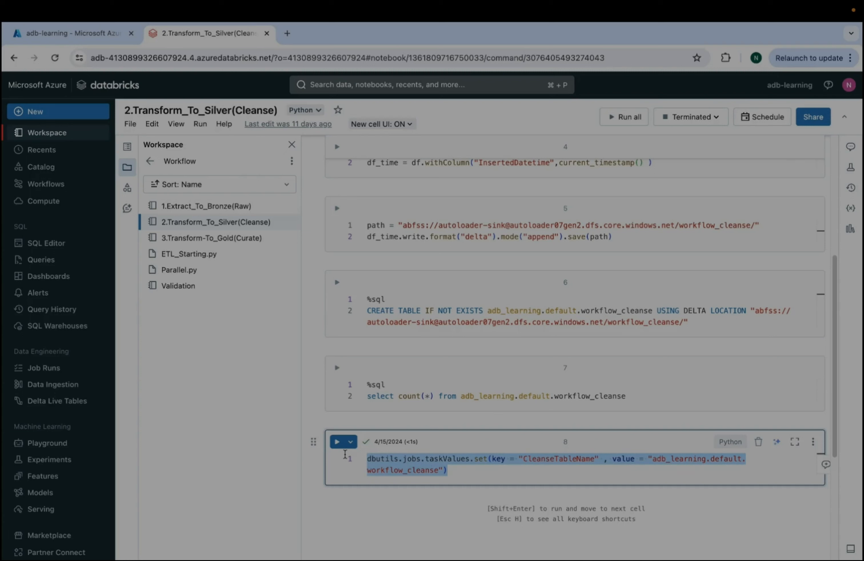
{"action": "left_click", "coordinate": [452, 458]}
{"action": "double_click", "coordinate": [452, 458]}
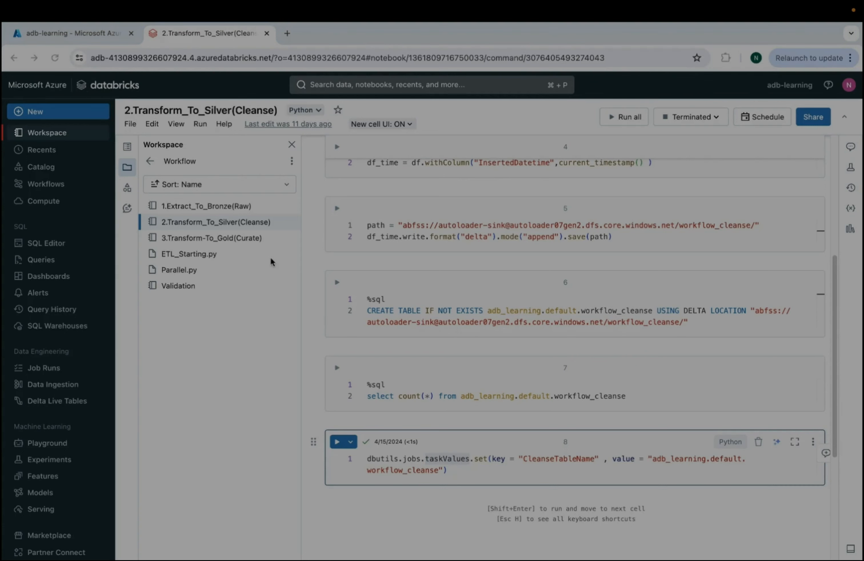
Open the 3.Transform-To_Gold(Curate) notebook and examine how it gets CleanseTableName and loads that table into df
{"action": "left_click", "coordinate": [217, 241]}
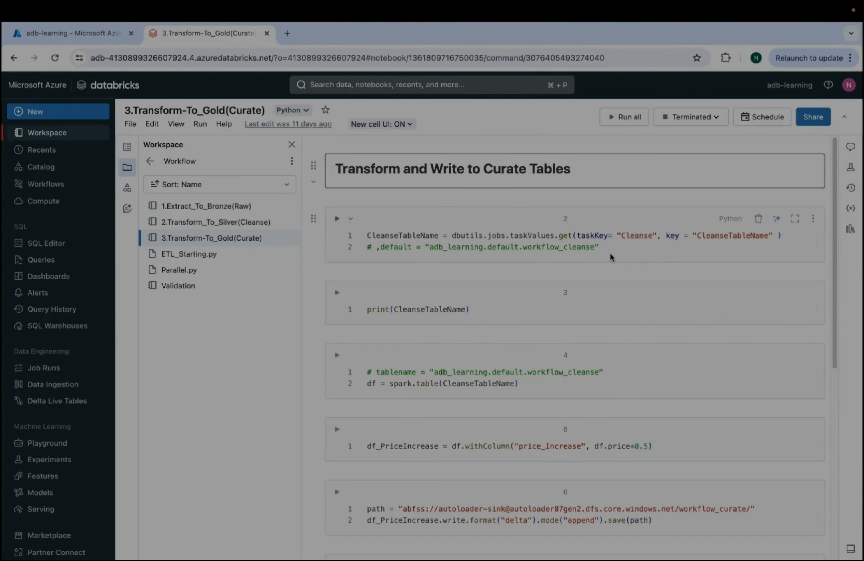
{"action": "left_click_drag", "start_coordinate": [601, 247], "coordinate": [360, 233]}
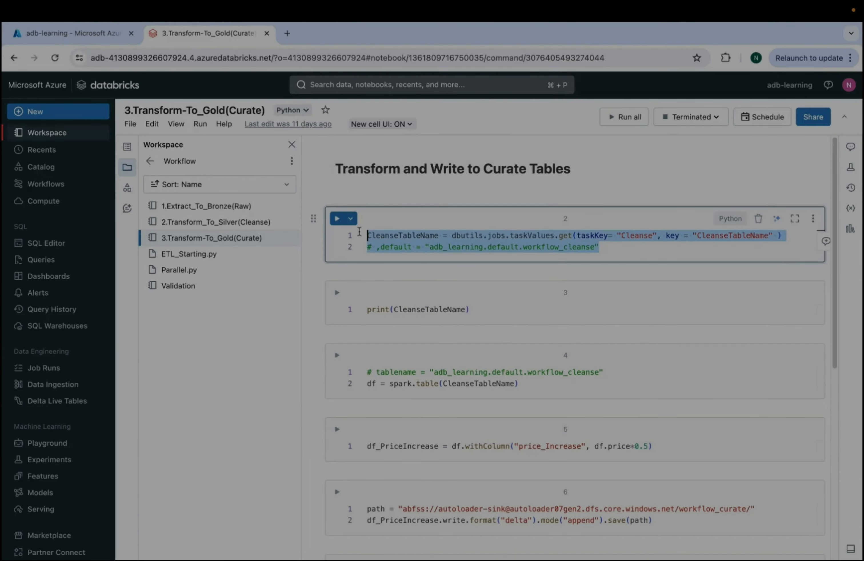
{"action": "left_click", "coordinate": [626, 246]}
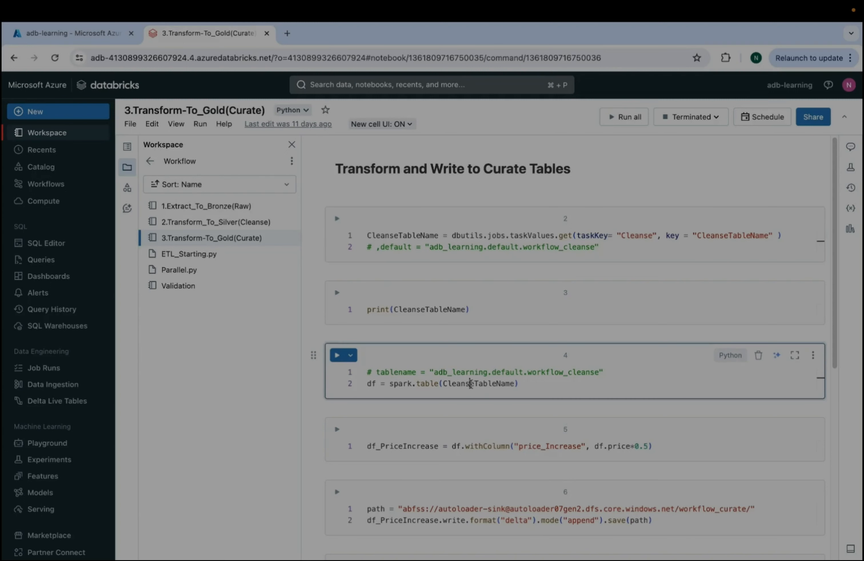
{"action": "double_click", "coordinate": [471, 384]}
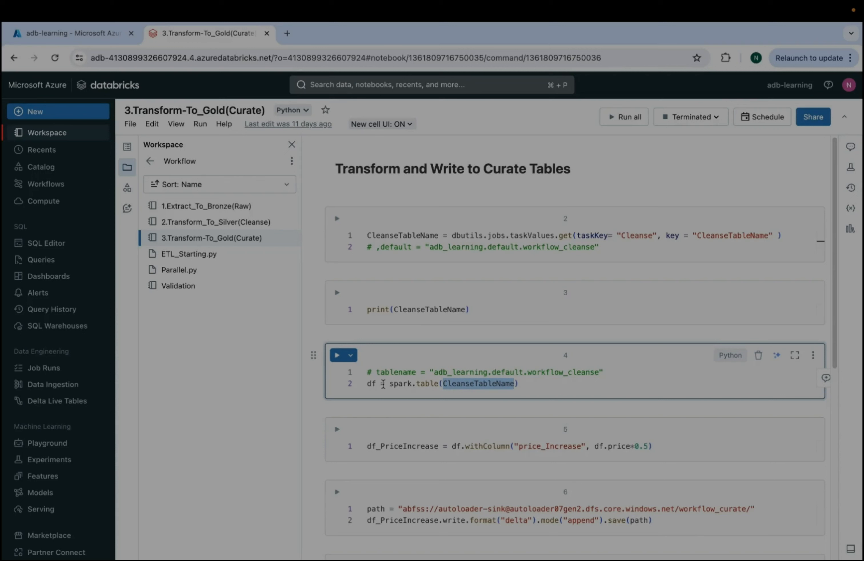
{"action": "double_click", "coordinate": [371, 384]}
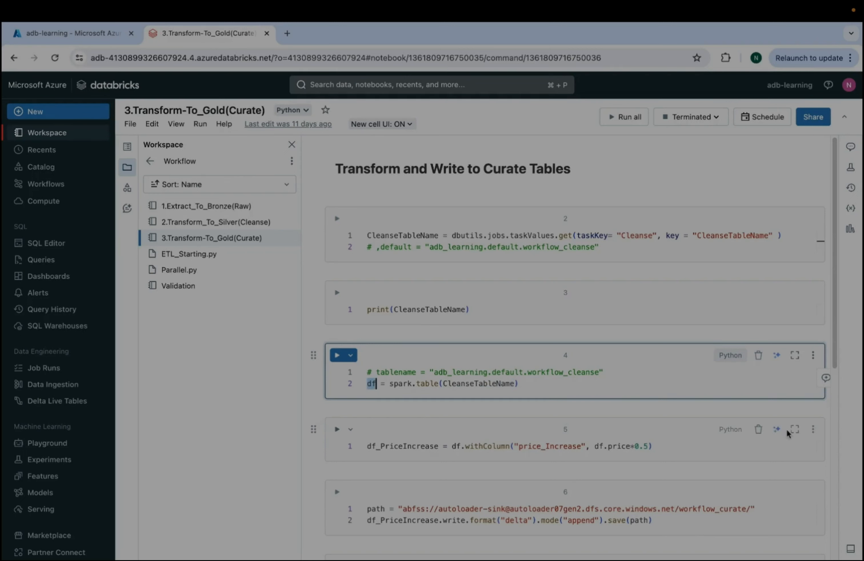
Examine the Gold notebook's cell that adds the price_Increase column to form df_PriceIncrease
{"action": "scroll", "coordinate": [836, 368], "scroll_direction": "down", "scroll_amount": 2}
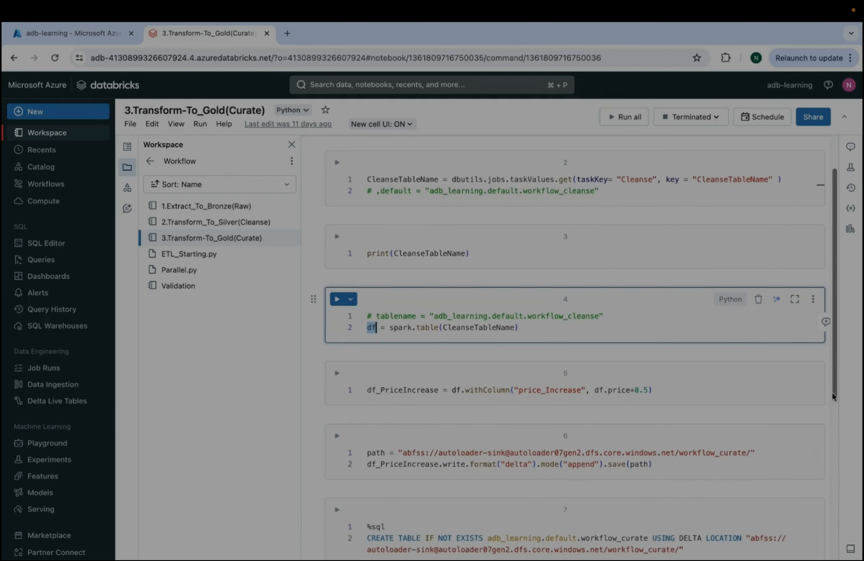
{"action": "double_click", "coordinate": [487, 378]}
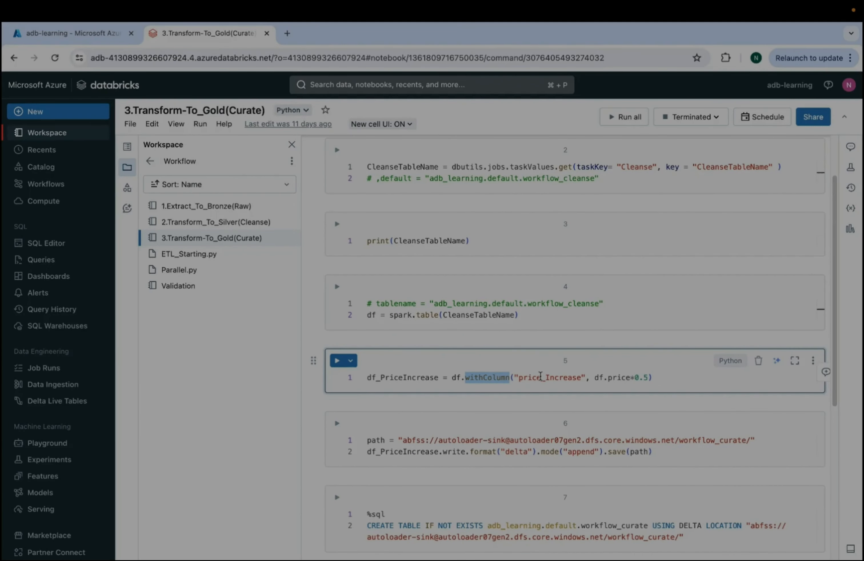
{"action": "left_click", "coordinate": [540, 377]}
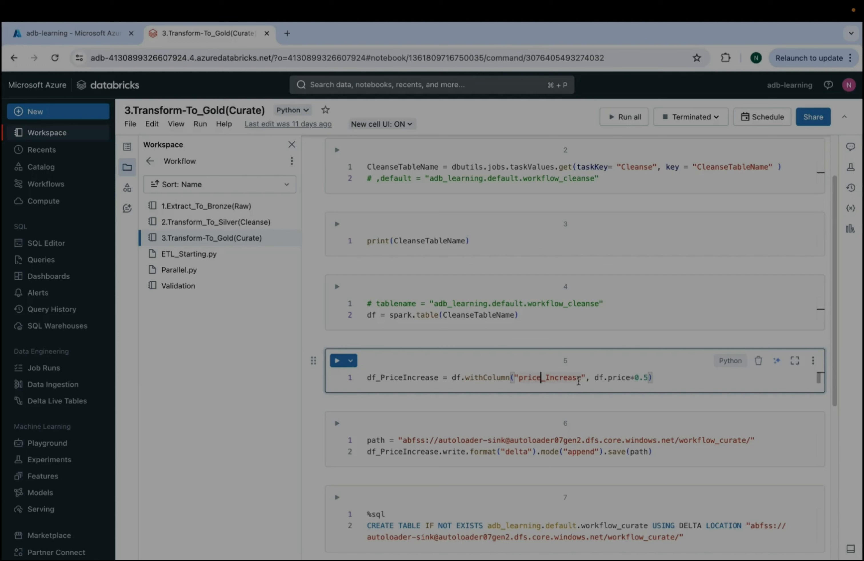
{"action": "left_click", "coordinate": [616, 378]}
{"action": "double_click", "coordinate": [401, 377]}
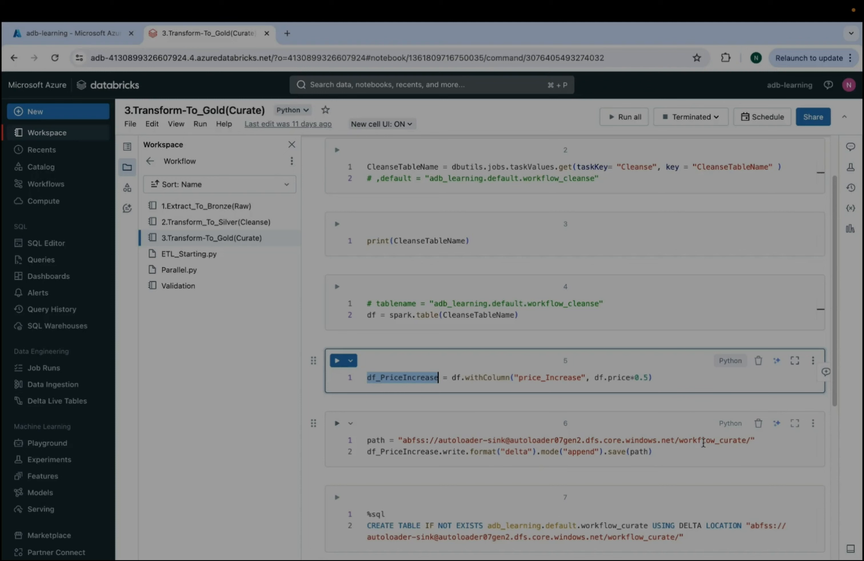
Examine the SQL statement that creates the workflow_curate table at the end of the Gold notebook
{"action": "scroll", "coordinate": [849, 407], "scroll_direction": "down", "scroll_amount": 2}
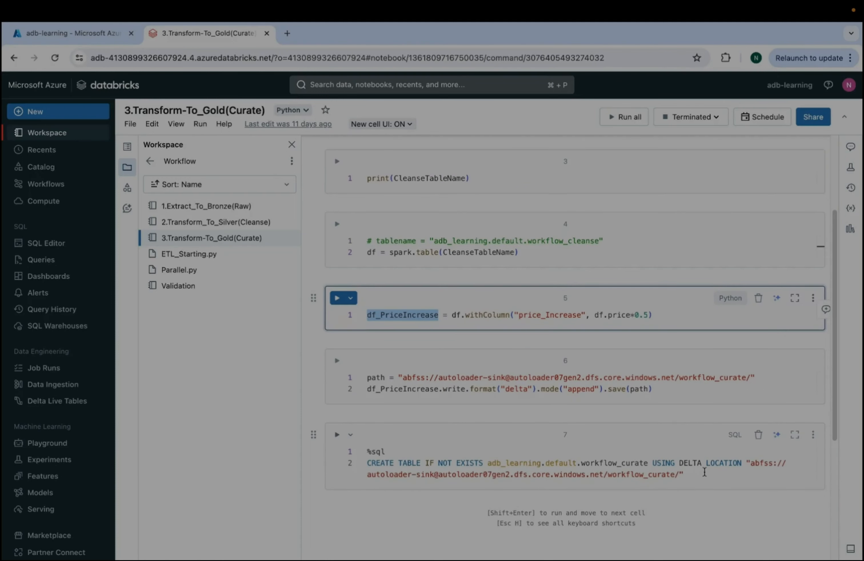
{"action": "left_click", "coordinate": [705, 472]}
{"action": "left_click_drag", "start_coordinate": [705, 472], "coordinate": [694, 453]}
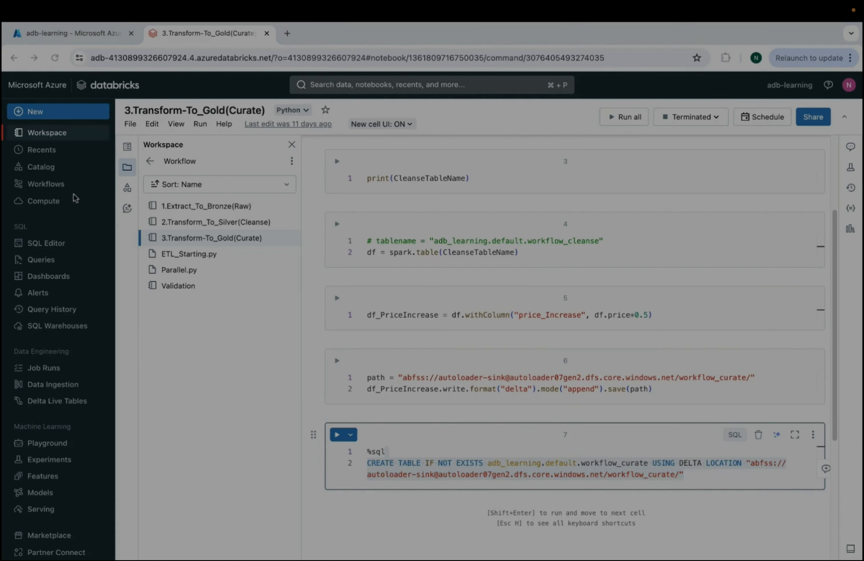
Go to Workflows and create a new job
{"action": "left_click", "coordinate": [51, 185]}
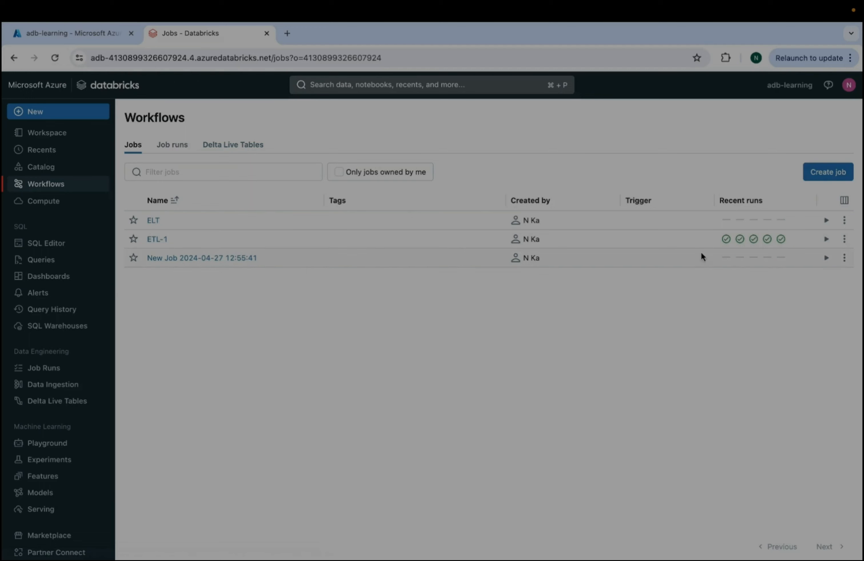
{"action": "left_click", "coordinate": [826, 177]}
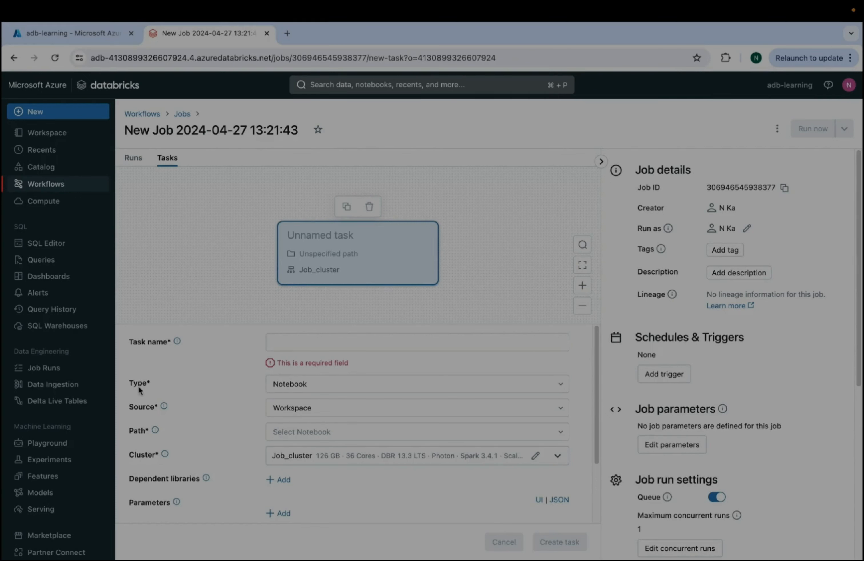
Examine the task types available for the unnamed task and its cluster setting
{"action": "left_click", "coordinate": [318, 388]}
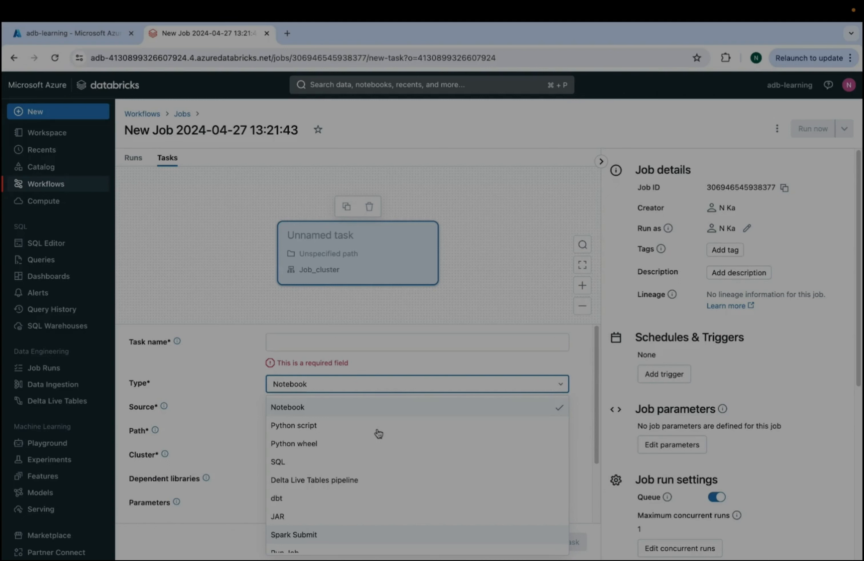
{"action": "scroll", "coordinate": [379, 434], "scroll_direction": "down", "scroll_amount": 1}
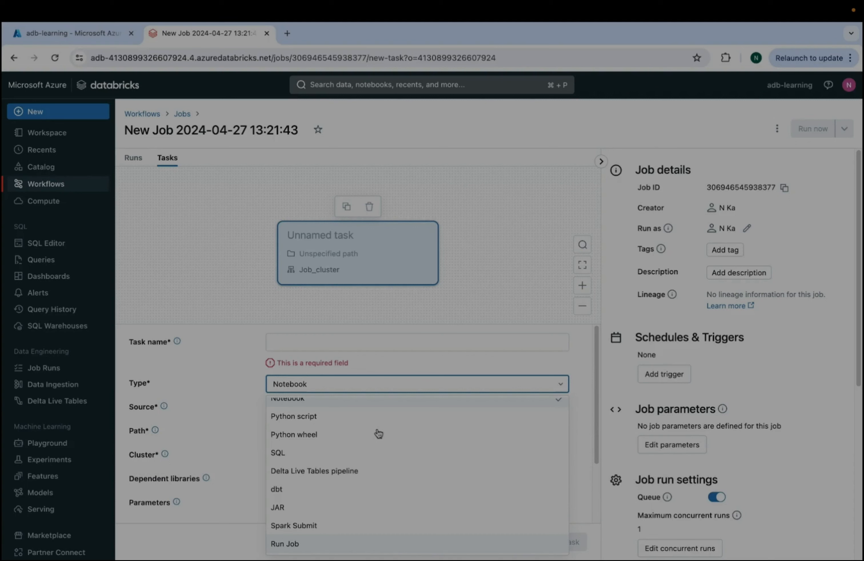
{"action": "scroll", "coordinate": [379, 433], "scroll_direction": "down", "scroll_amount": 1}
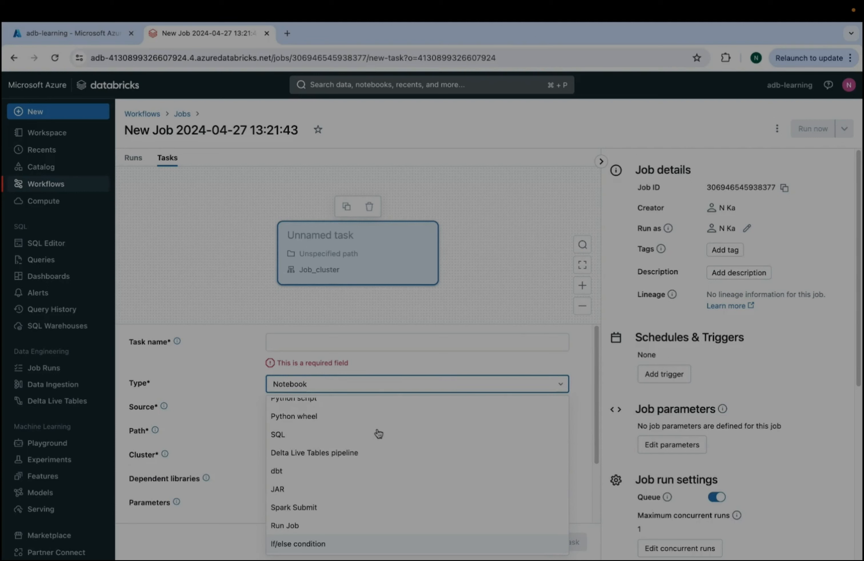
{"action": "left_click", "coordinate": [250, 377]}
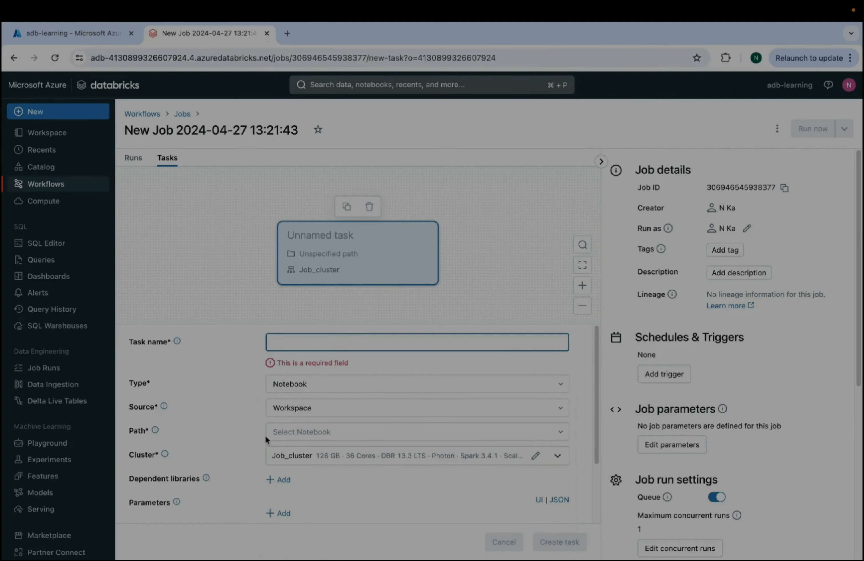
{"action": "double_click", "coordinate": [143, 454]}
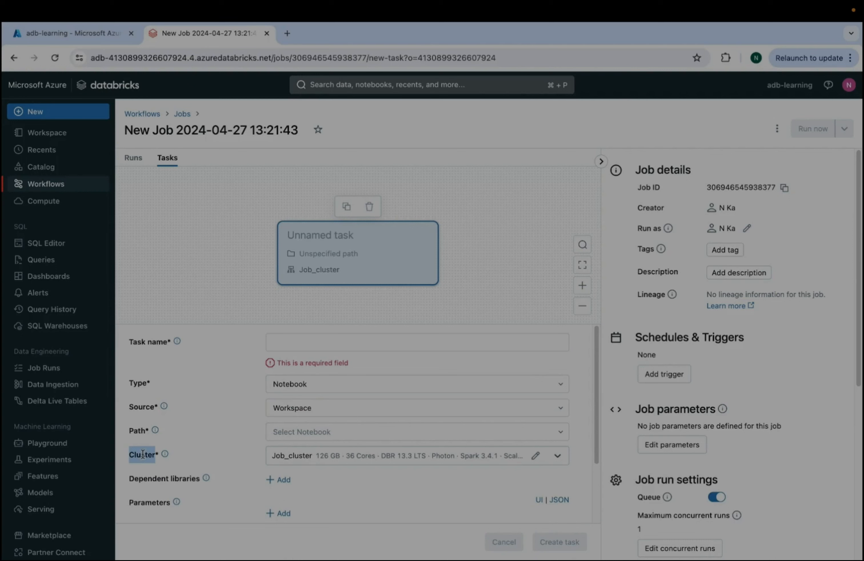
{"action": "left_click", "coordinate": [295, 456]}
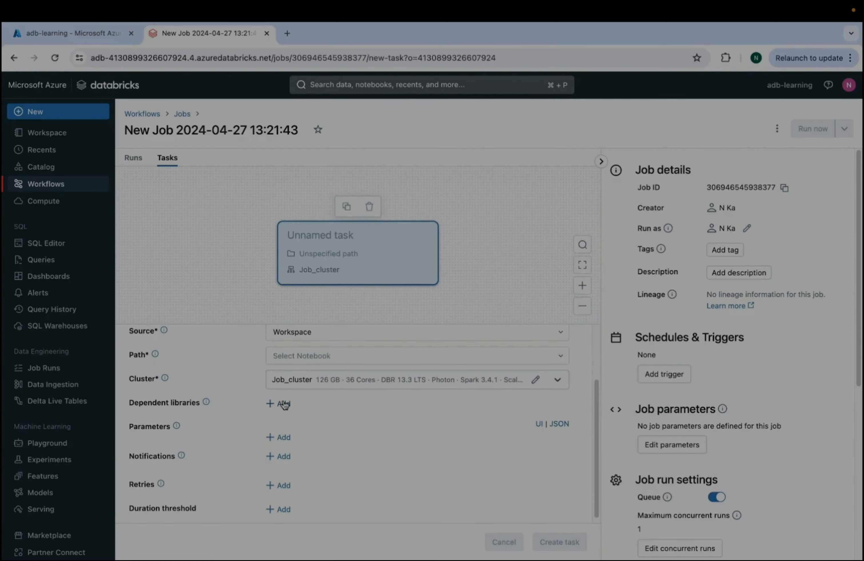
Examine the library sources for dependent libraries and the retry counts in the task's retry policy
{"action": "left_click", "coordinate": [284, 403]}
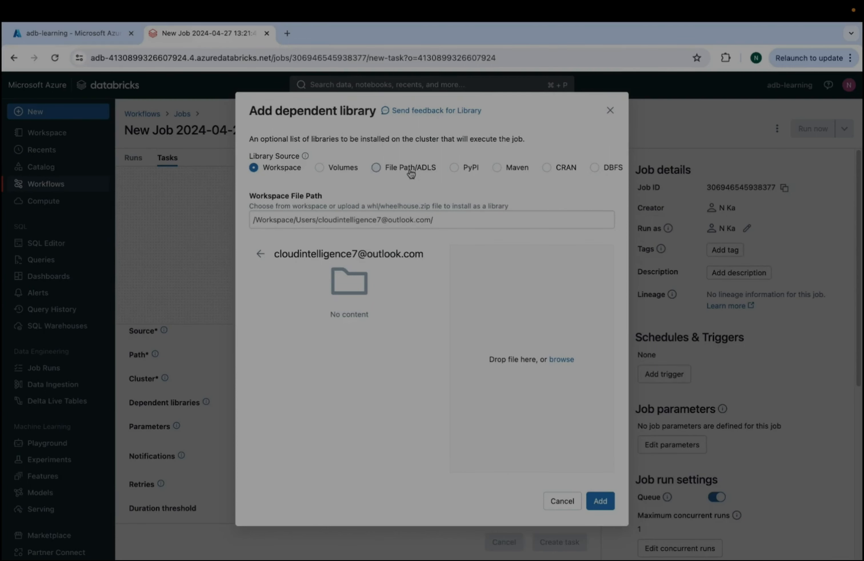
{"action": "left_click", "coordinate": [562, 504]}
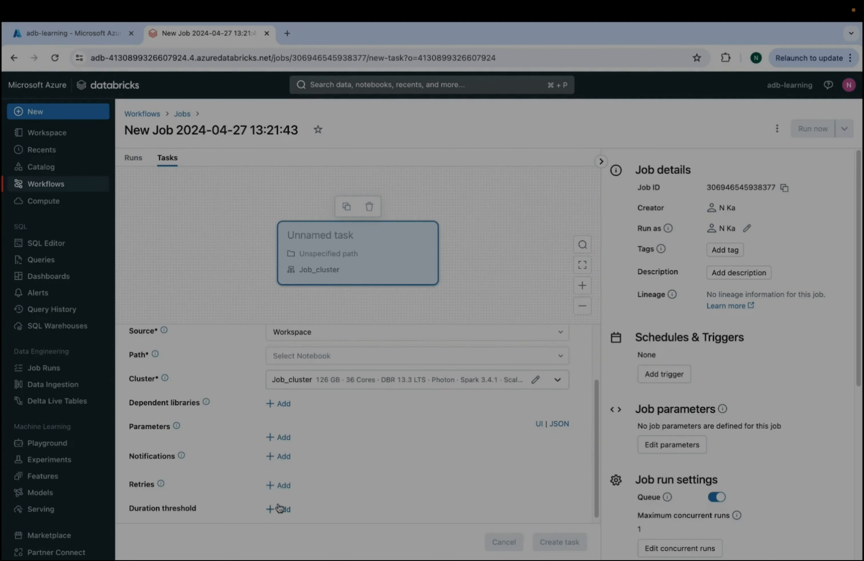
{"action": "left_click", "coordinate": [286, 486]}
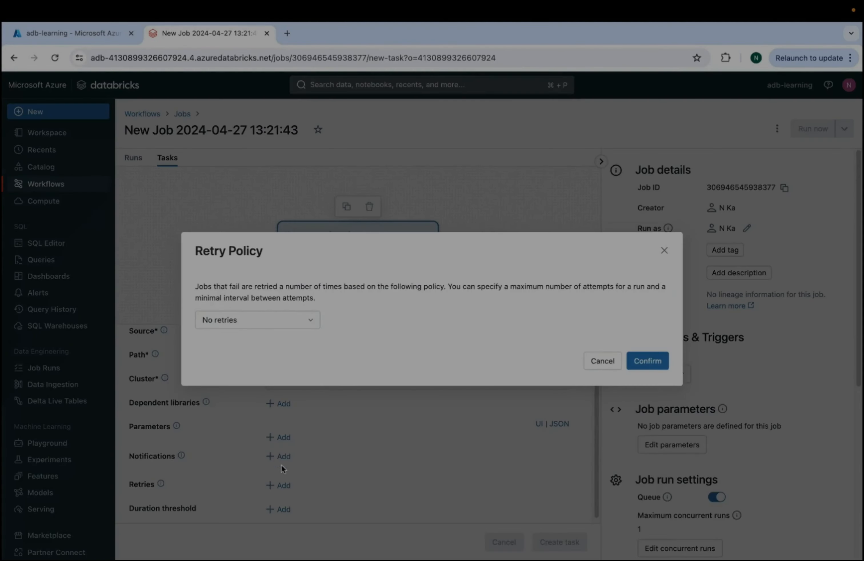
{"action": "left_click", "coordinate": [249, 324]}
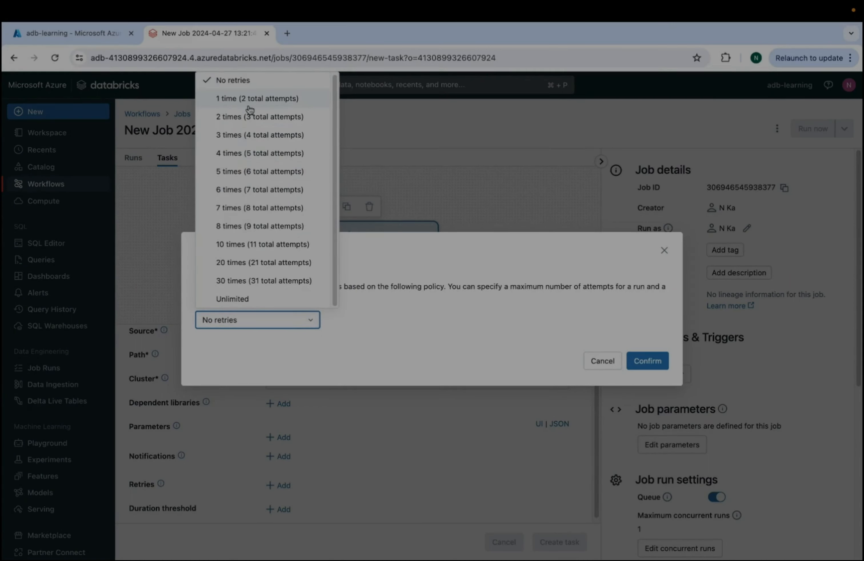
{"action": "left_click", "coordinate": [601, 362]}
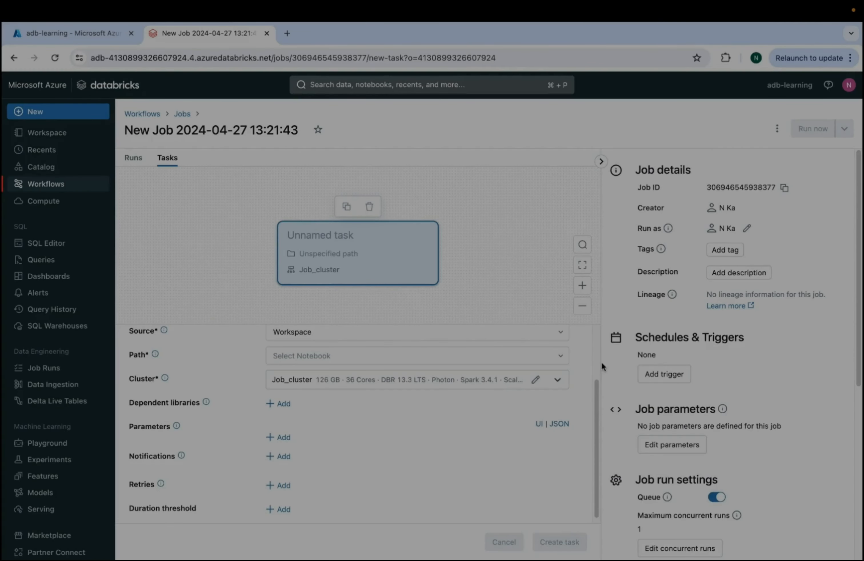
Show the task's duration threshold and examine its warning and timeout settings
{"action": "left_click", "coordinate": [270, 510]}
{"action": "scroll", "coordinate": [592, 490], "scroll_direction": "down", "scroll_amount": 1}
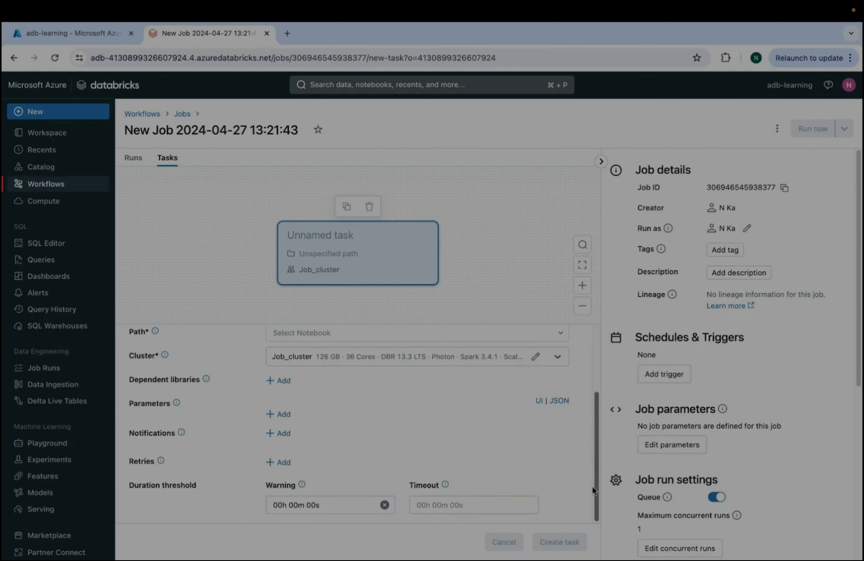
{"action": "left_click", "coordinate": [341, 502]}
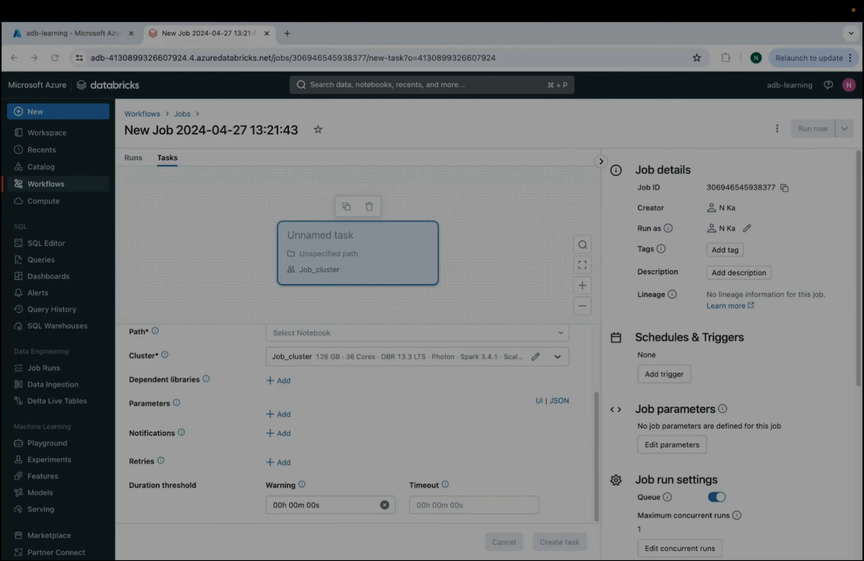
Rename the job as ELT6
{"action": "left_click", "coordinate": [230, 127]}
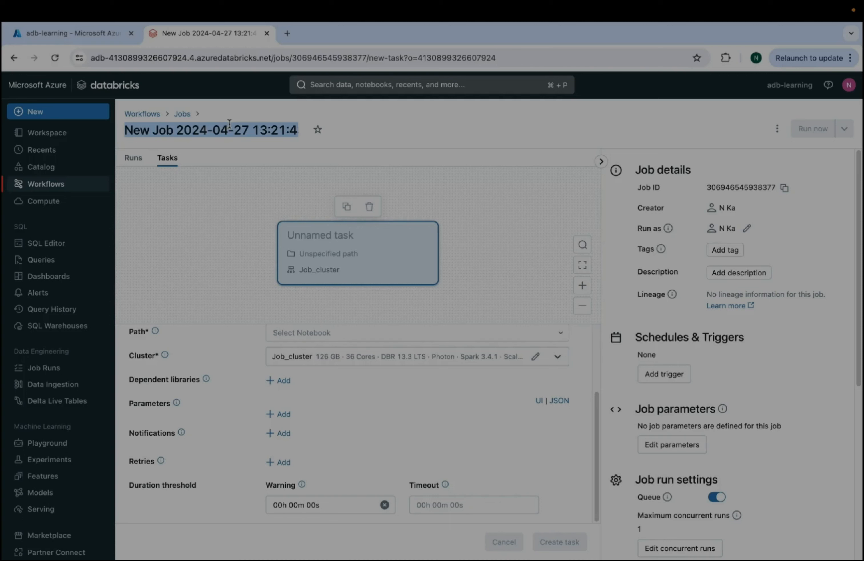
{"action": "key", "text": "BackSpace"}
{"action": "type", "text": "E"}
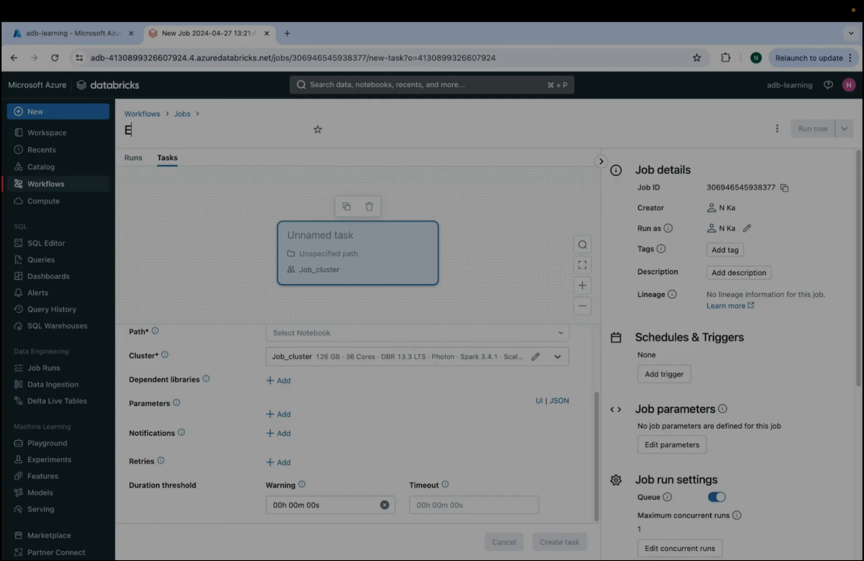
{"action": "type", "text": "LT6"}
{"action": "left_click", "coordinate": [176, 188]}
Name the first task Task and set its type to Python script with Workspace as the source
{"action": "left_click", "coordinate": [291, 338]}
{"action": "type", "text": "Task"}
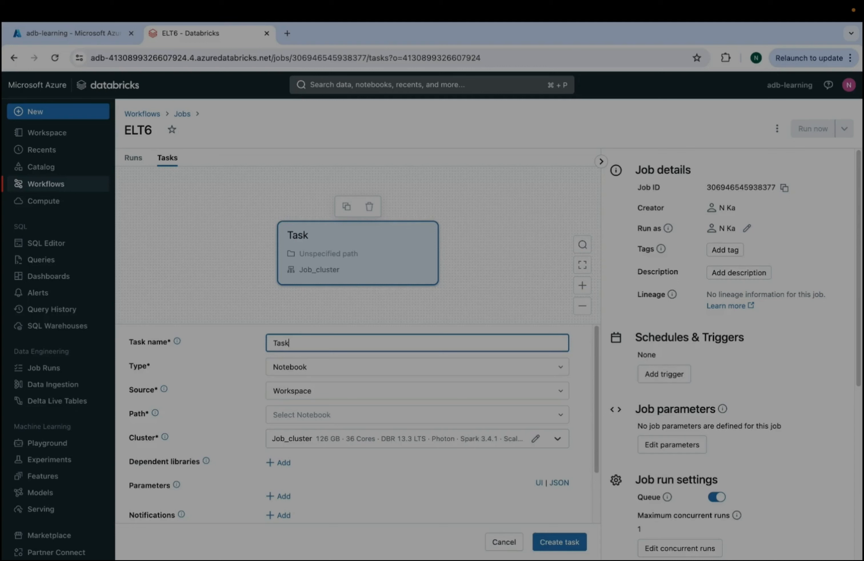
{"action": "left_click", "coordinate": [295, 371]}
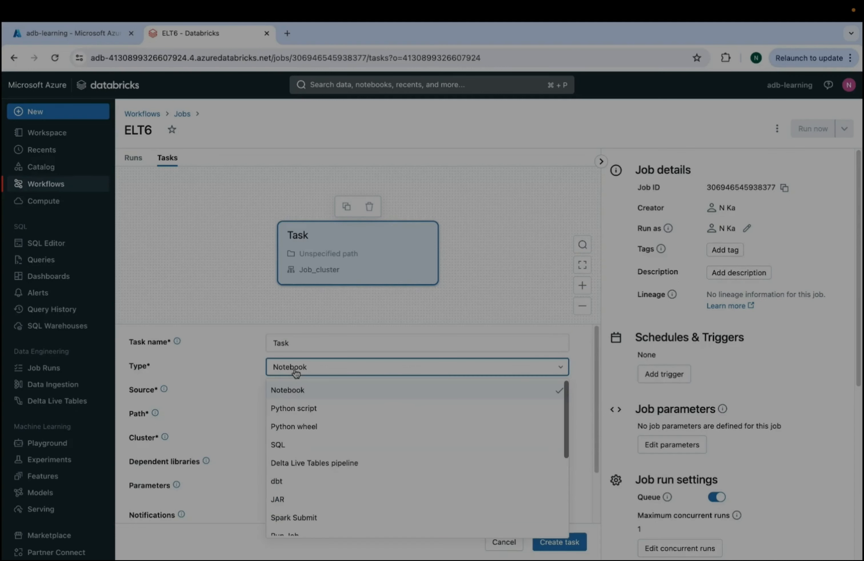
{"action": "left_click", "coordinate": [306, 408]}
{"action": "left_click", "coordinate": [316, 391]}
{"action": "left_click", "coordinate": [317, 391]}
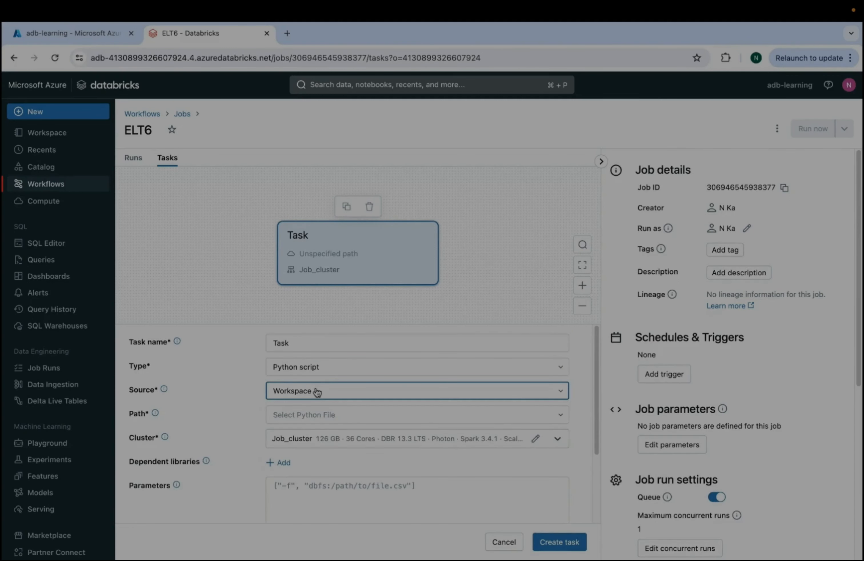
Examine the Python file selection and the source options of the first task, keeping Workspace as the source
{"action": "left_click", "coordinate": [305, 415]}
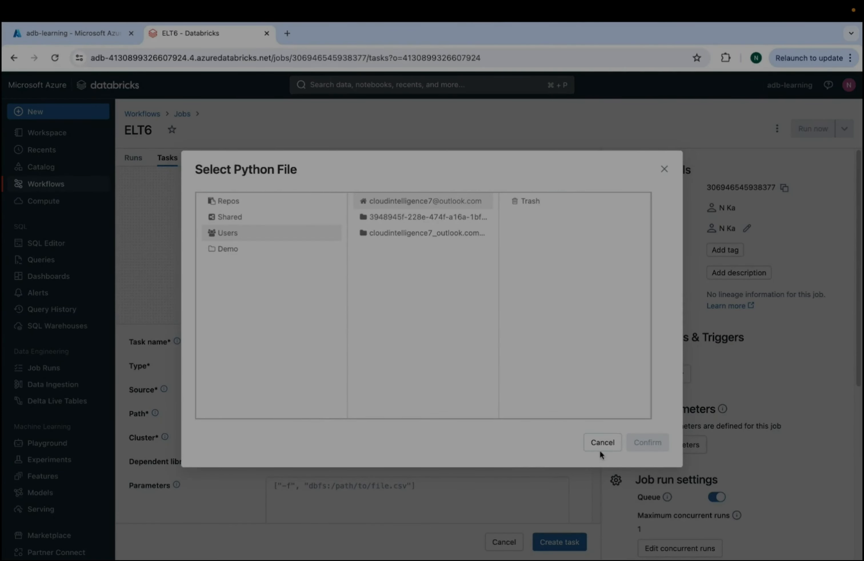
{"action": "left_click", "coordinate": [600, 437]}
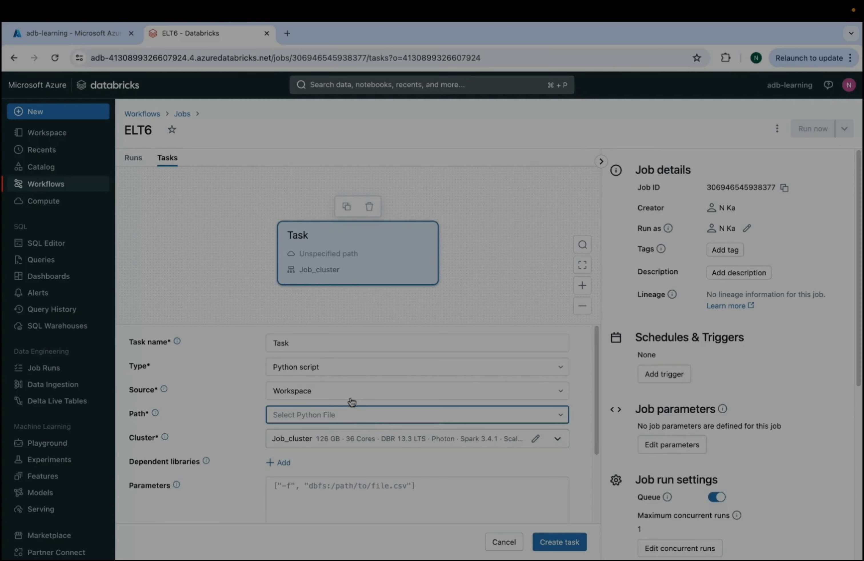
{"action": "left_click", "coordinate": [351, 399]}
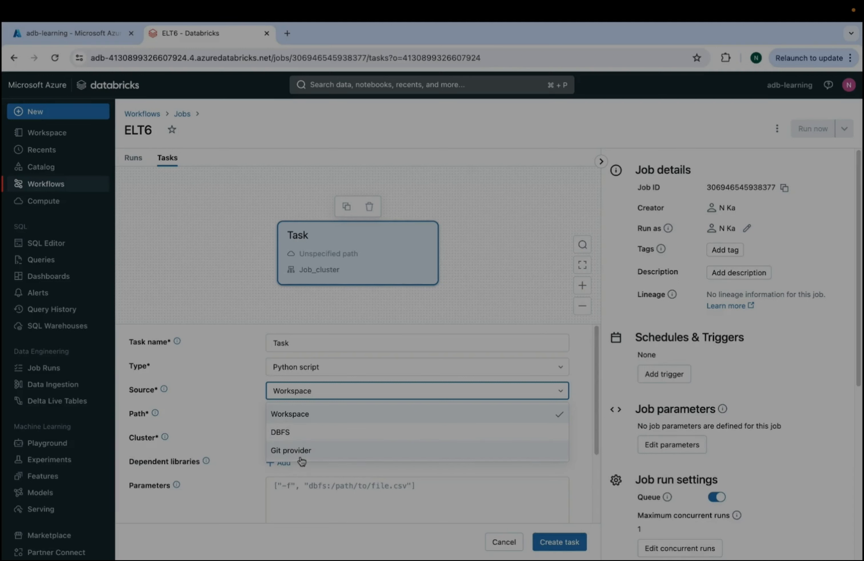
{"action": "left_click", "coordinate": [281, 414]}
Set the first task's path to ETL_Starting.py in the Demo/Workflow folder
{"action": "left_click", "coordinate": [281, 416]}
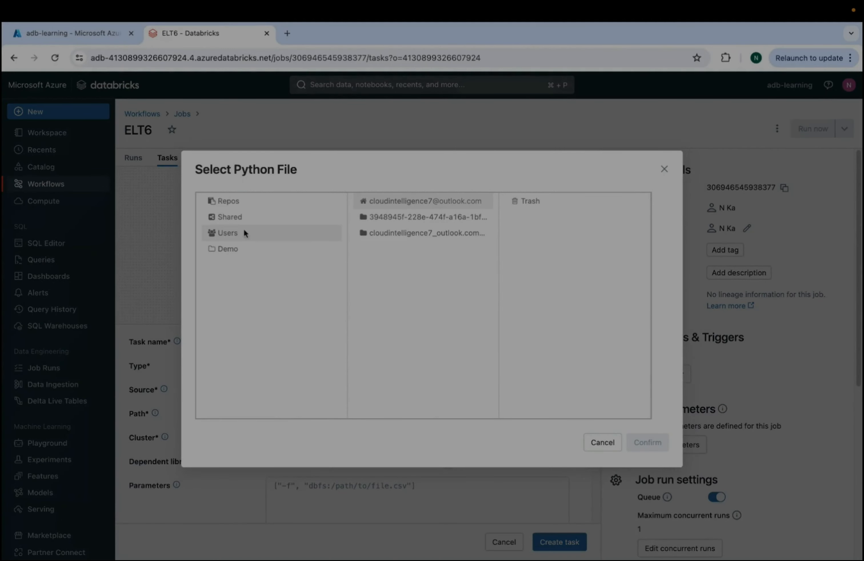
{"action": "left_click", "coordinate": [227, 246]}
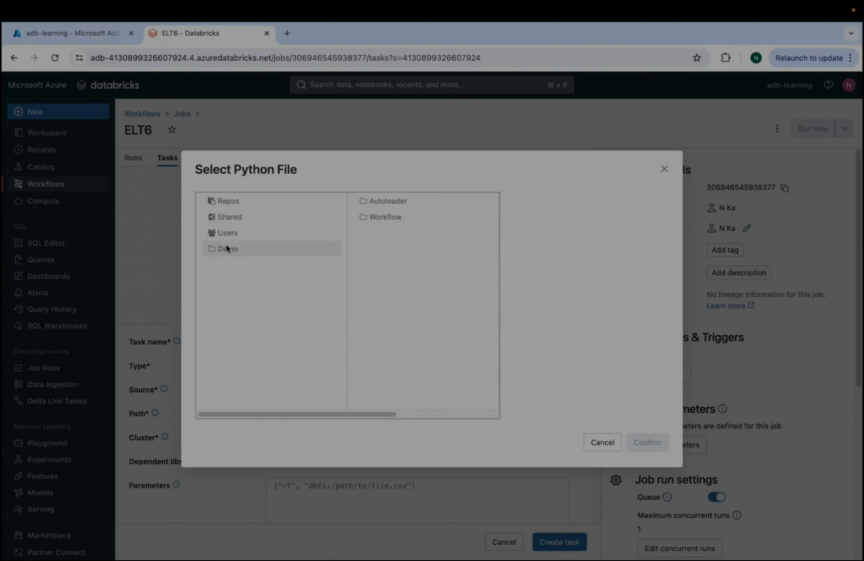
{"action": "left_click", "coordinate": [370, 214]}
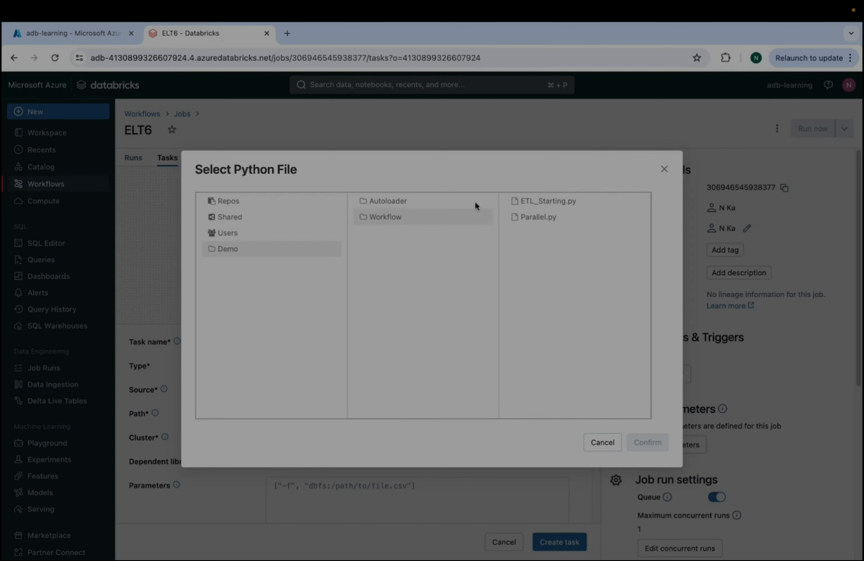
{"action": "left_click", "coordinate": [539, 203]}
{"action": "left_click", "coordinate": [648, 442]}
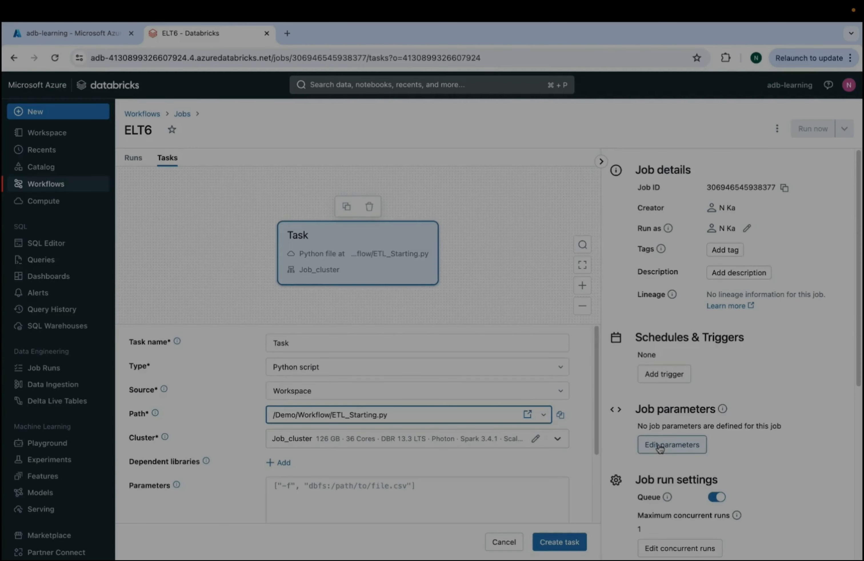
Keep Job_cluster as the first task's cluster and create the task
{"action": "left_click_drag", "start_coordinate": [596, 367], "coordinate": [596, 402]}
{"action": "left_click", "coordinate": [312, 385]}
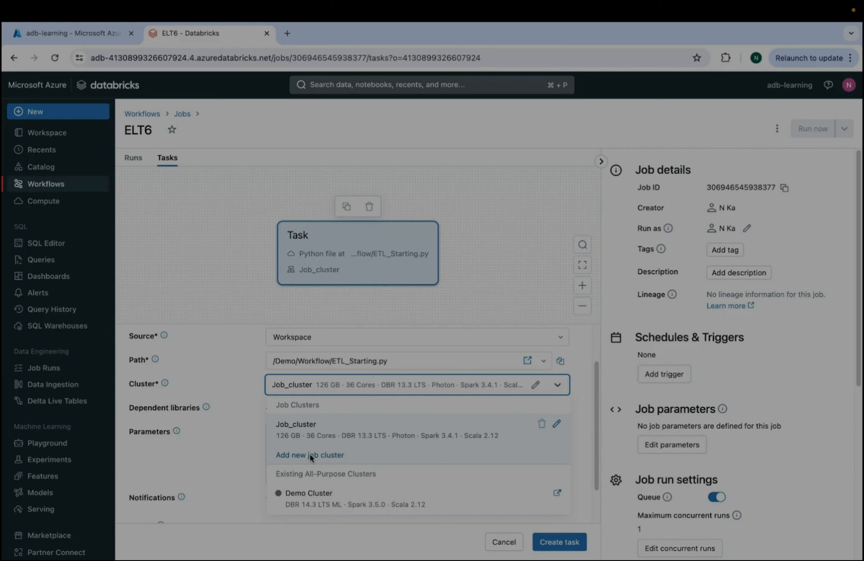
{"action": "left_click", "coordinate": [302, 420]}
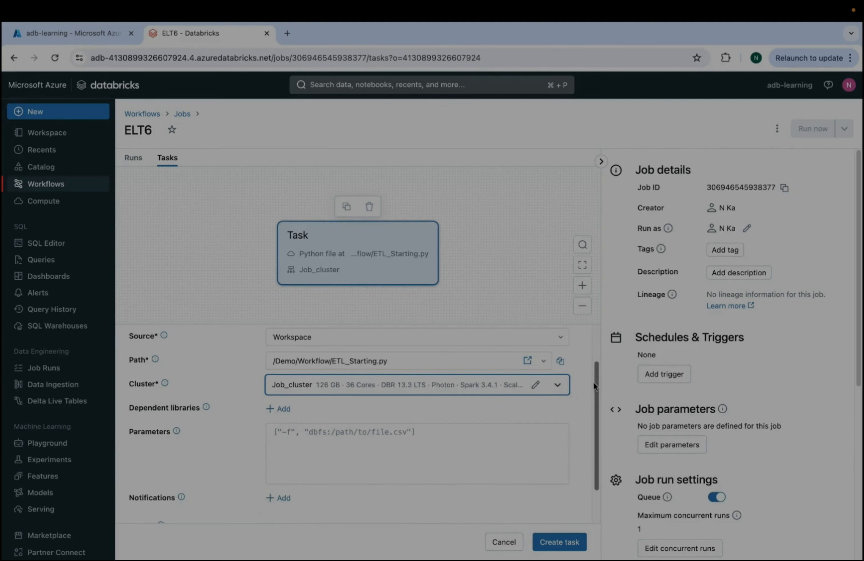
{"action": "left_click_drag", "start_coordinate": [594, 381], "coordinate": [593, 406]}
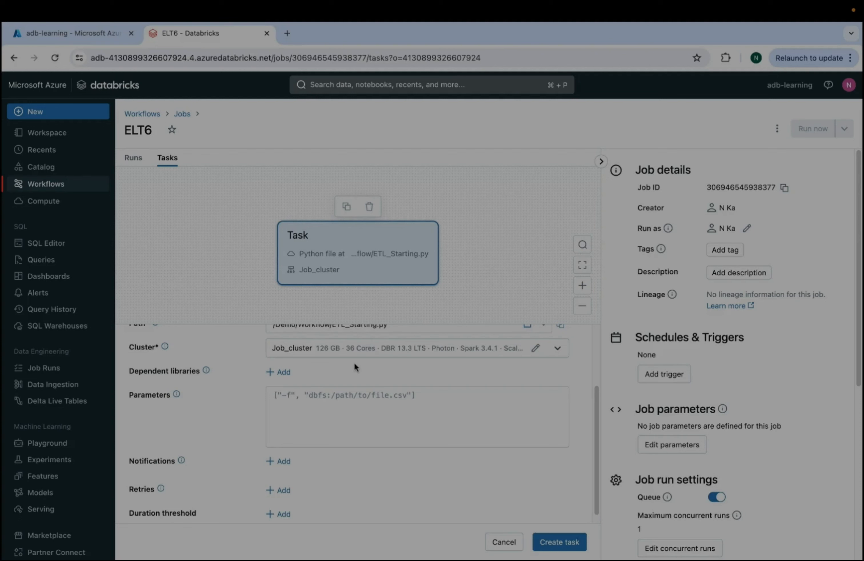
{"action": "scroll", "coordinate": [594, 407], "scroll_direction": "up", "scroll_amount": 1}
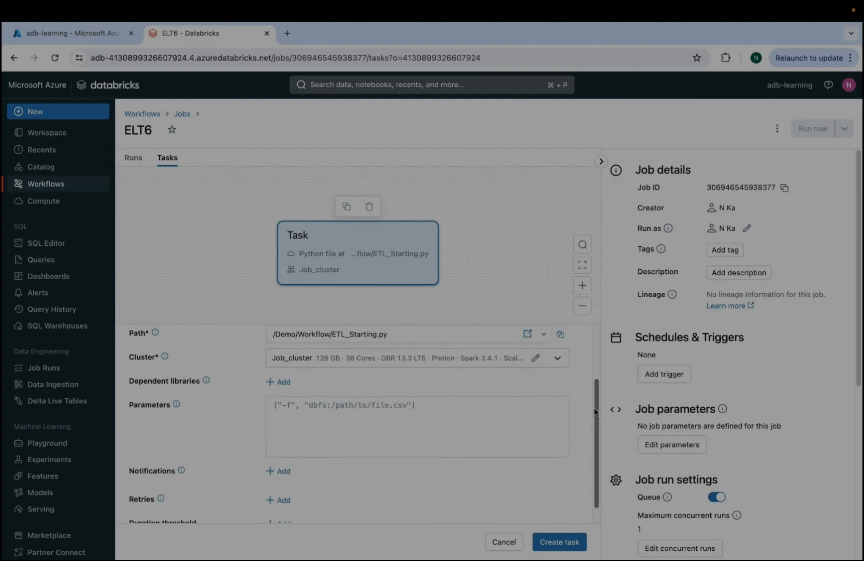
{"action": "left_click", "coordinate": [560, 549]}
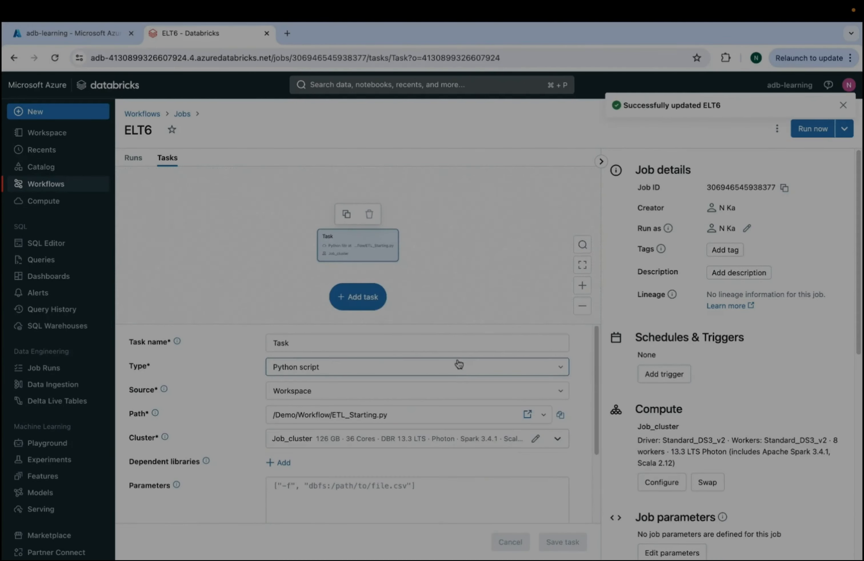
Add a second task of type Python script after the first one and name it Task2
{"action": "left_click", "coordinate": [356, 296]}
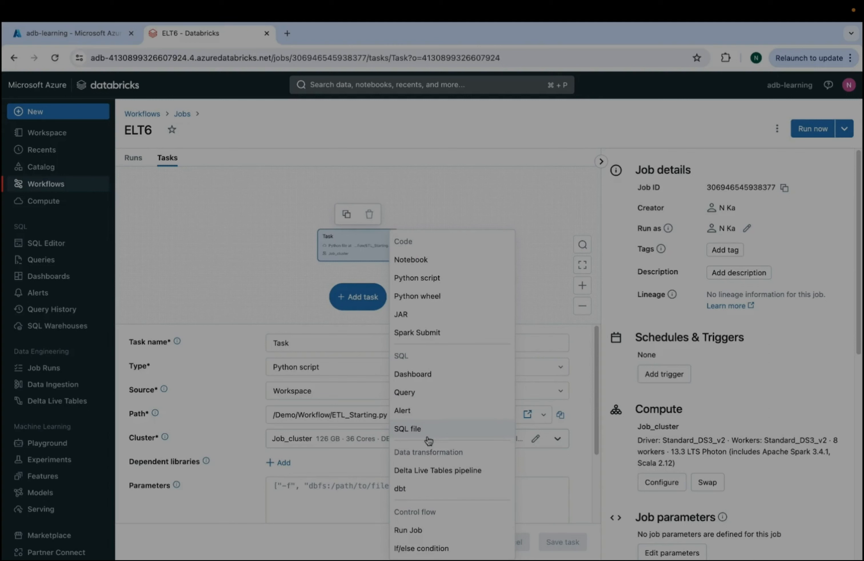
{"action": "left_click", "coordinate": [424, 281]}
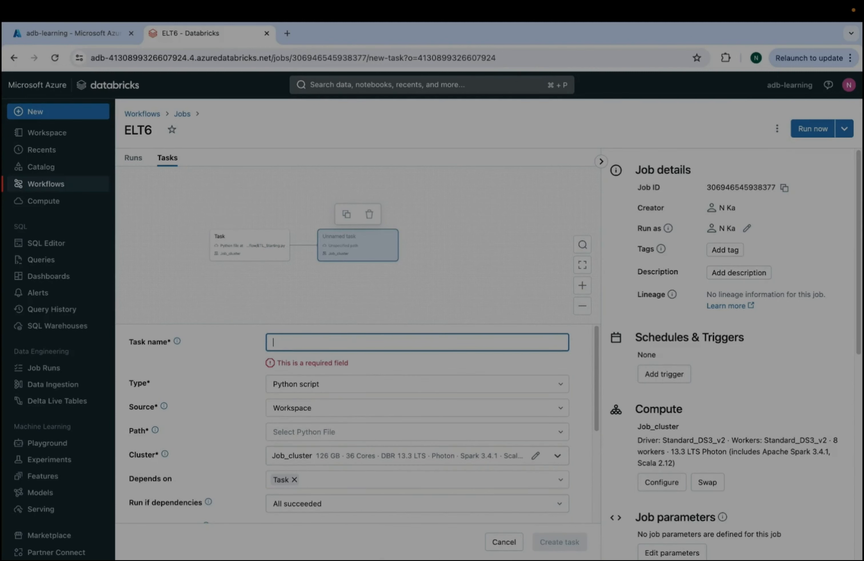
{"action": "type", "text": "Task"}
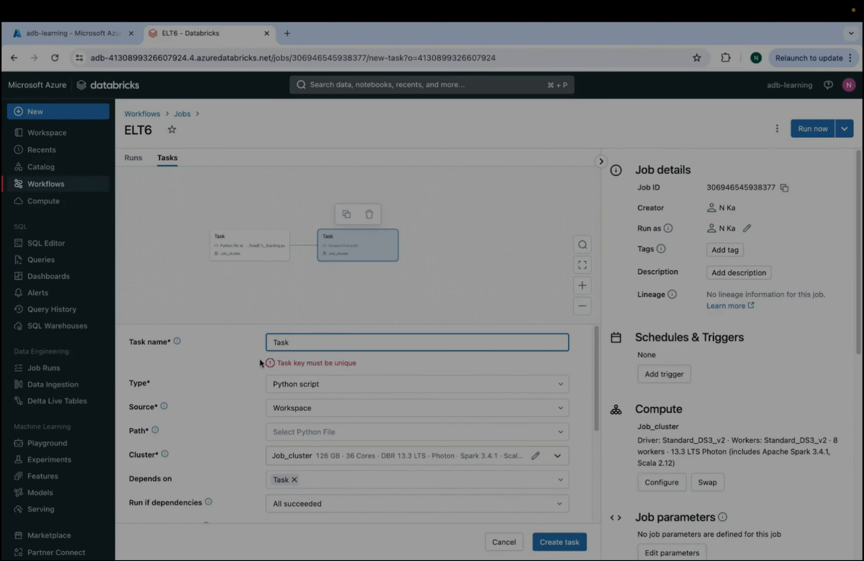
{"action": "type", "text": "2"}
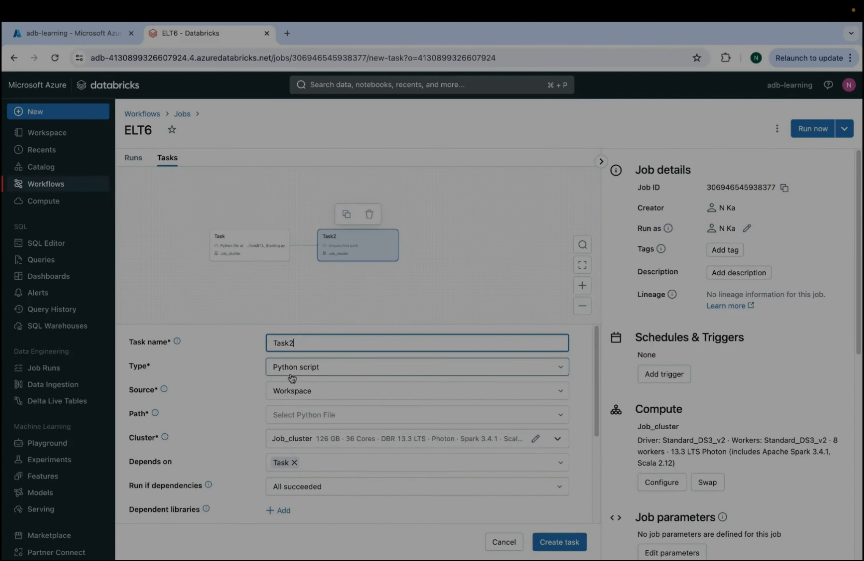
Set Task2's path to Parallel.py in the Demo/Workflow folder
{"action": "left_click", "coordinate": [304, 417]}
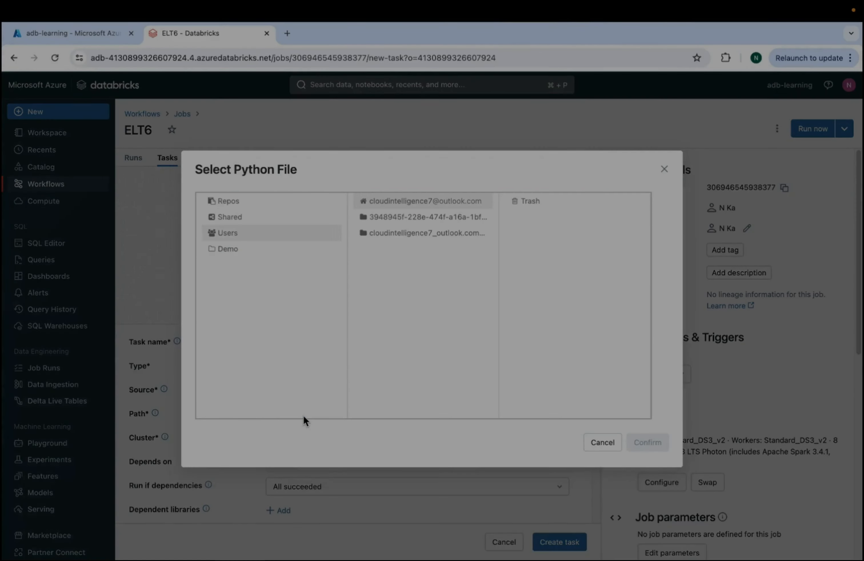
{"action": "left_click", "coordinate": [226, 249]}
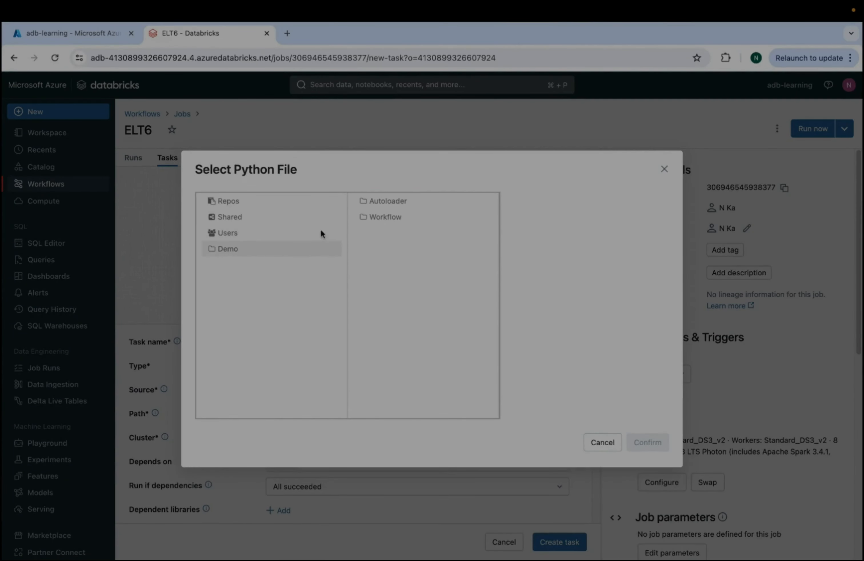
{"action": "left_click", "coordinate": [379, 218]}
{"action": "left_click", "coordinate": [514, 217]}
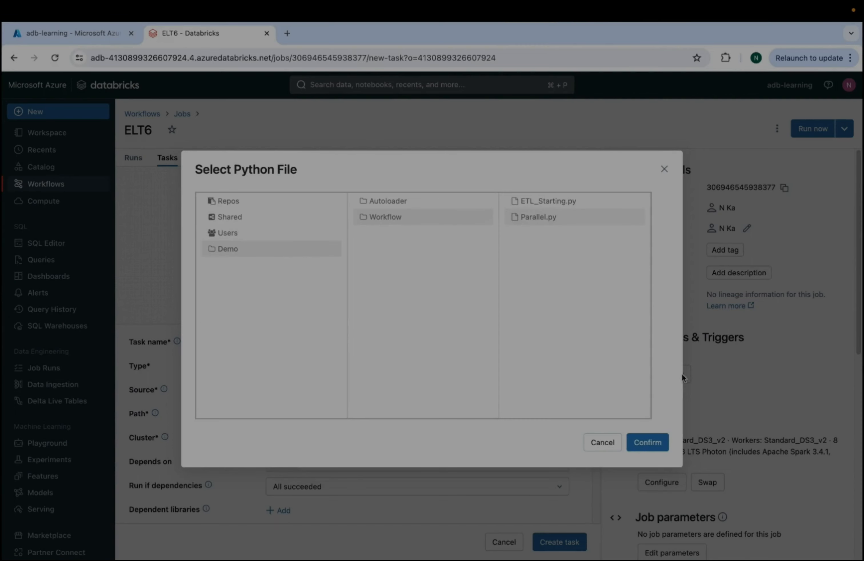
{"action": "left_click", "coordinate": [646, 442]}
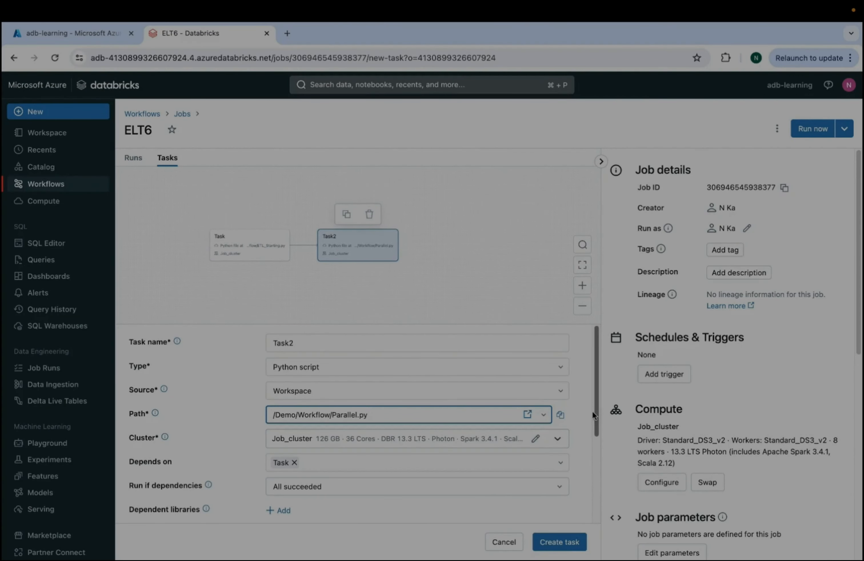
Remove Task2's dependency on the first task so both run in parallel, and create the task
{"action": "scroll", "coordinate": [592, 412], "scroll_direction": "down", "scroll_amount": 1}
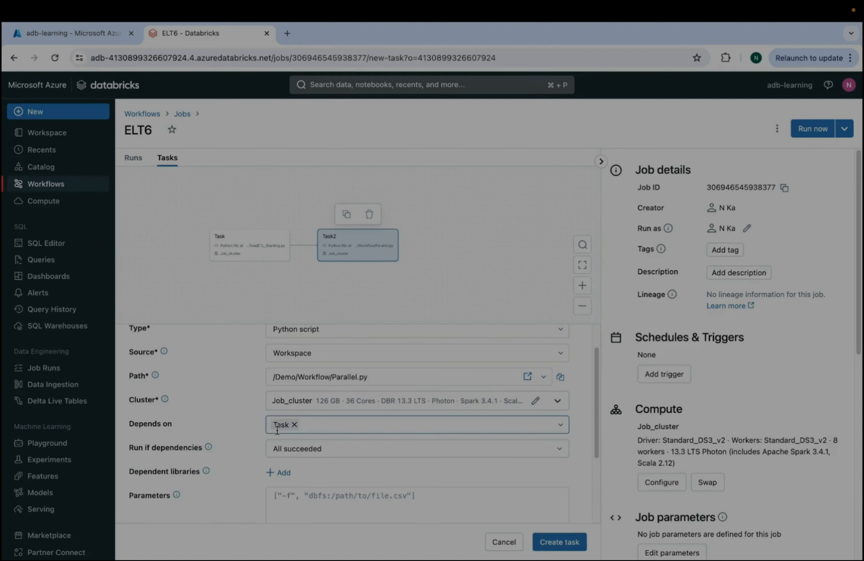
{"action": "left_click", "coordinate": [294, 425]}
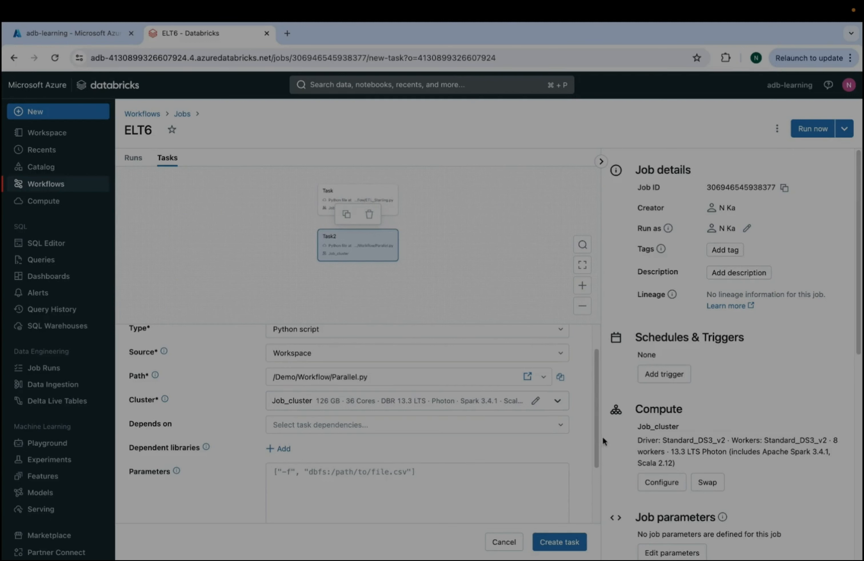
{"action": "left_click_drag", "start_coordinate": [598, 435], "coordinate": [597, 468]}
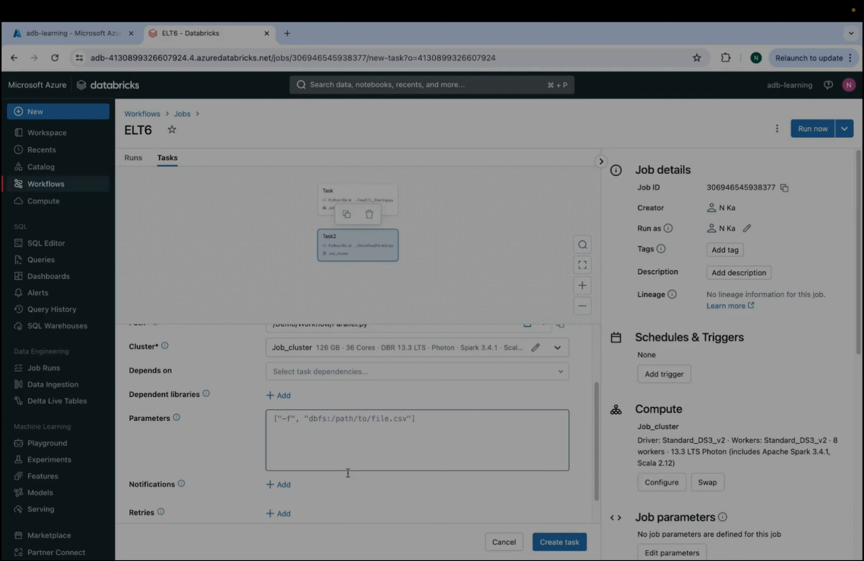
{"action": "left_click", "coordinate": [596, 366]}
{"action": "left_click", "coordinate": [556, 539]}
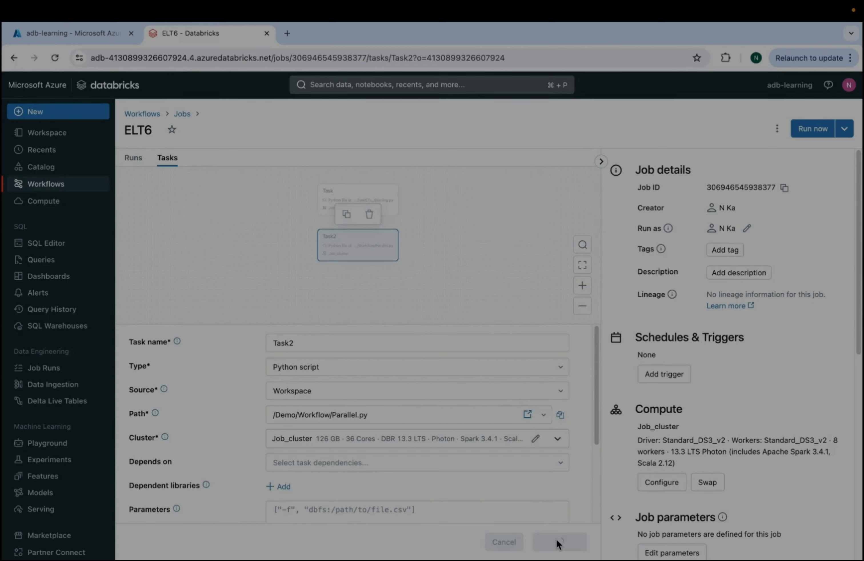
Add a Notebook task after Task2 and name it raw1, keeping Workspace as its source
{"action": "left_click", "coordinate": [358, 301]}
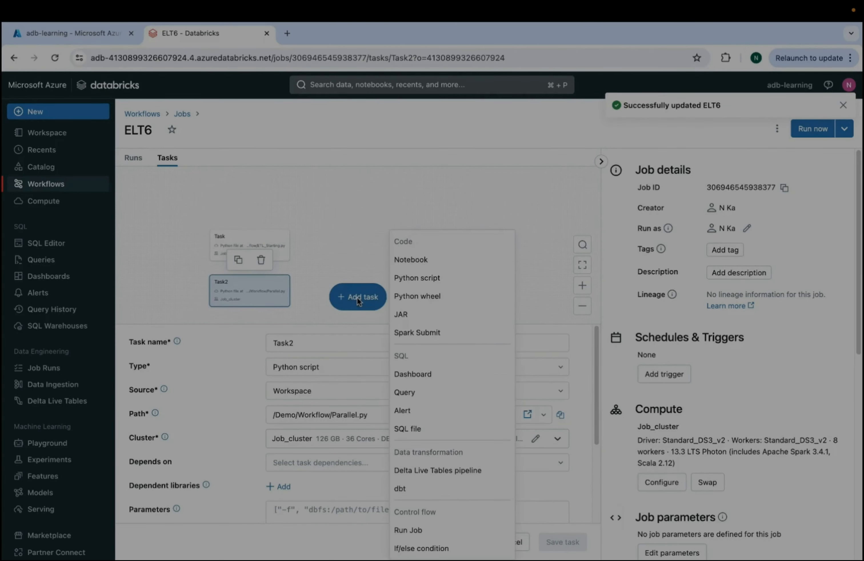
{"action": "left_click", "coordinate": [404, 259]}
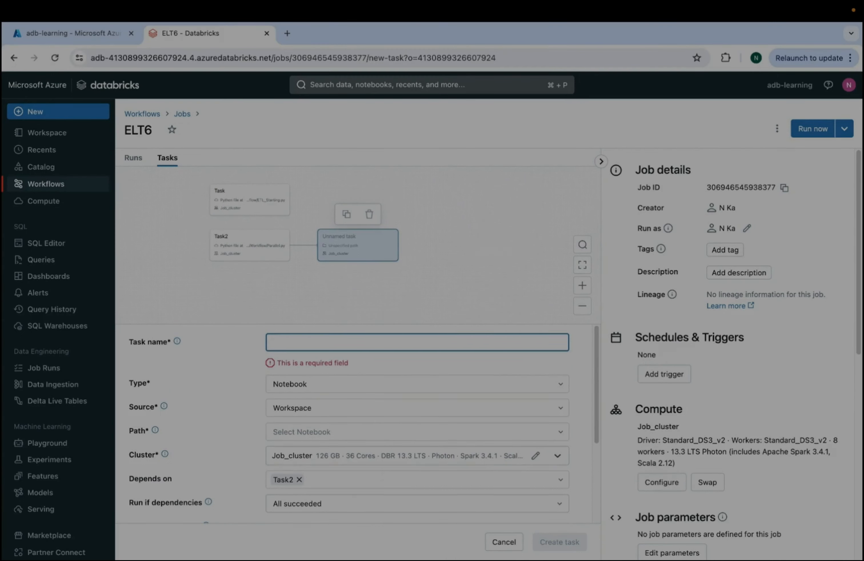
{"action": "type", "text": "raw1"}
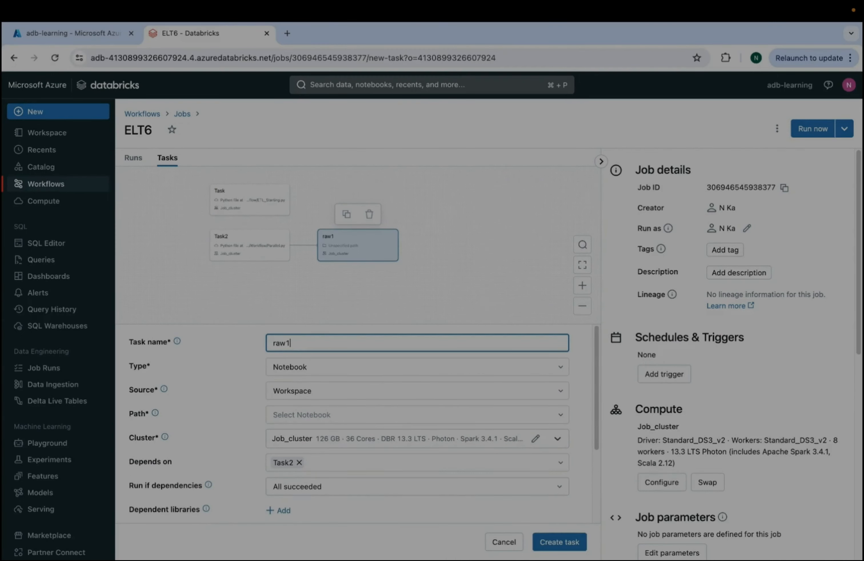
{"action": "left_click", "coordinate": [335, 369]}
{"action": "left_click", "coordinate": [335, 370]}
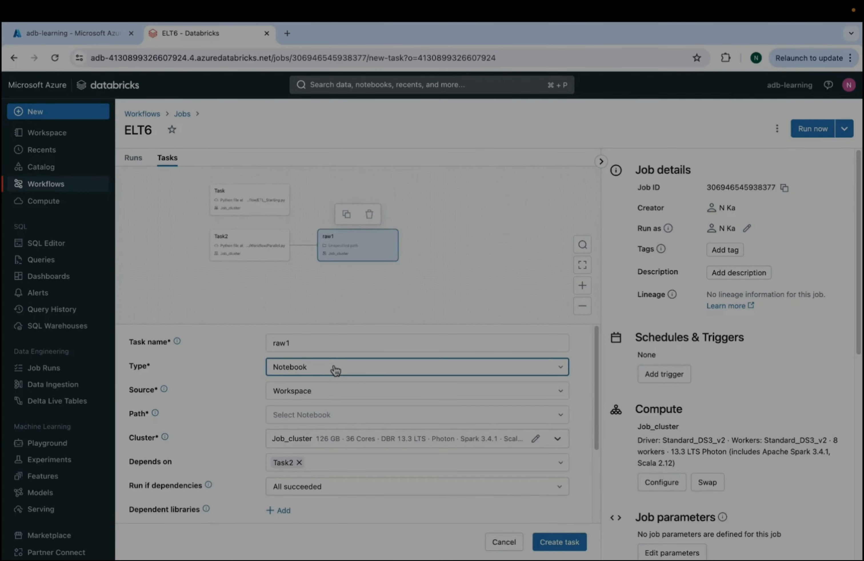
{"action": "left_click", "coordinate": [315, 390]}
Set raw1's path to the notebook 1.Extract_To_Bronze(Raw) in the Demo/Workflow folder
{"action": "left_click", "coordinate": [298, 414]}
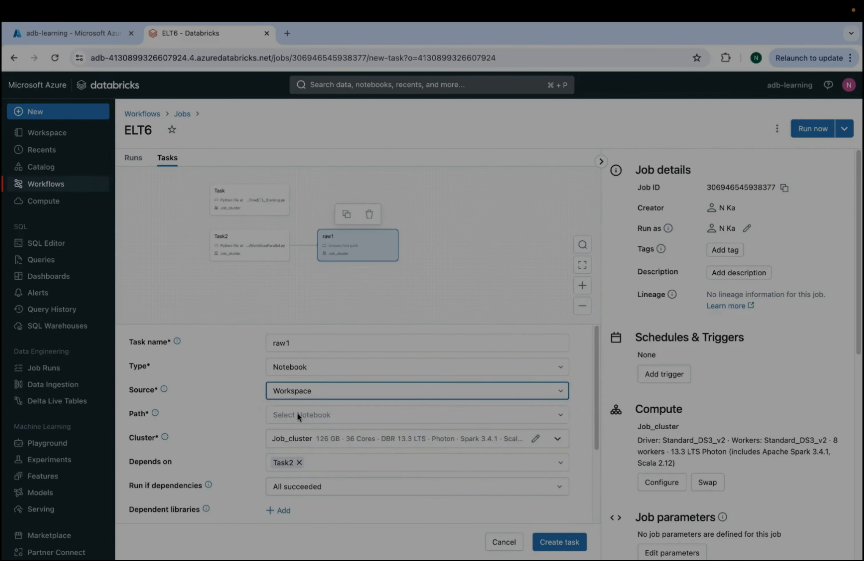
{"action": "left_click", "coordinate": [298, 415]}
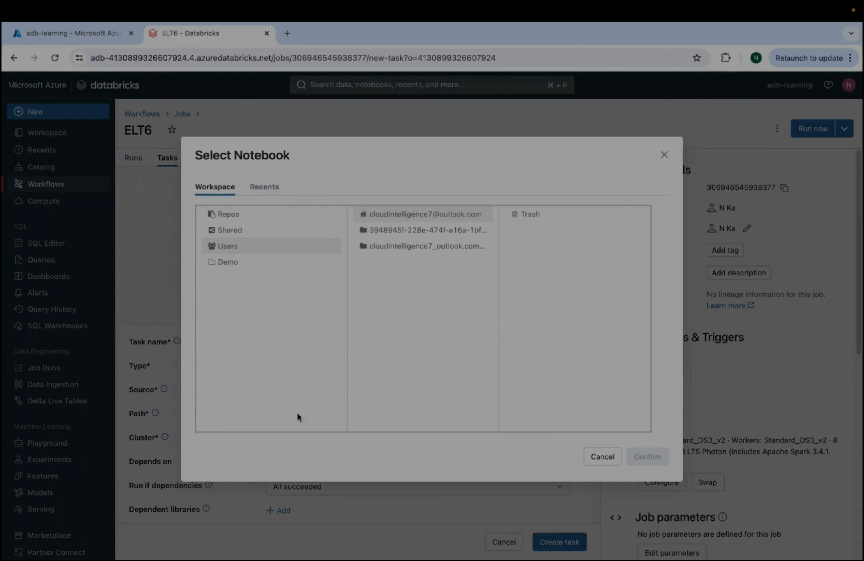
{"action": "left_click", "coordinate": [228, 256]}
{"action": "left_click", "coordinate": [387, 246]}
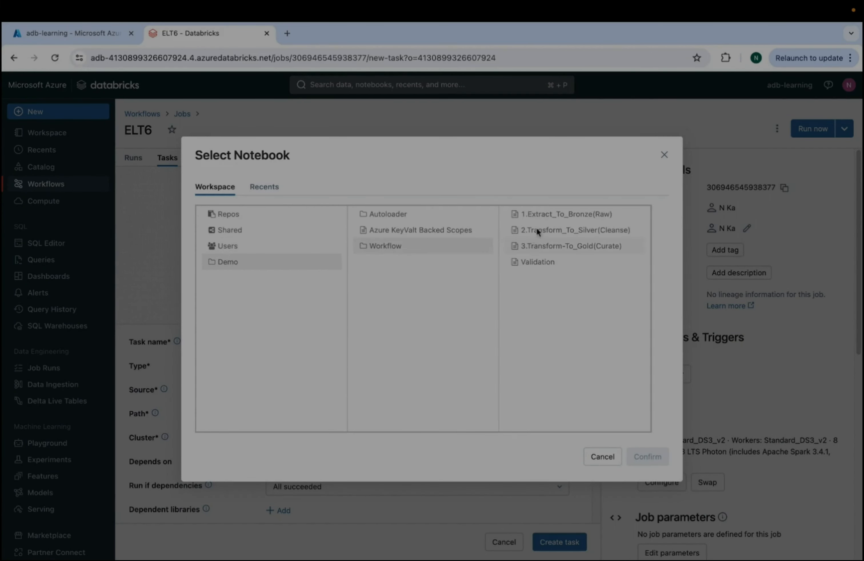
{"action": "left_click", "coordinate": [543, 217]}
{"action": "left_click", "coordinate": [649, 455]}
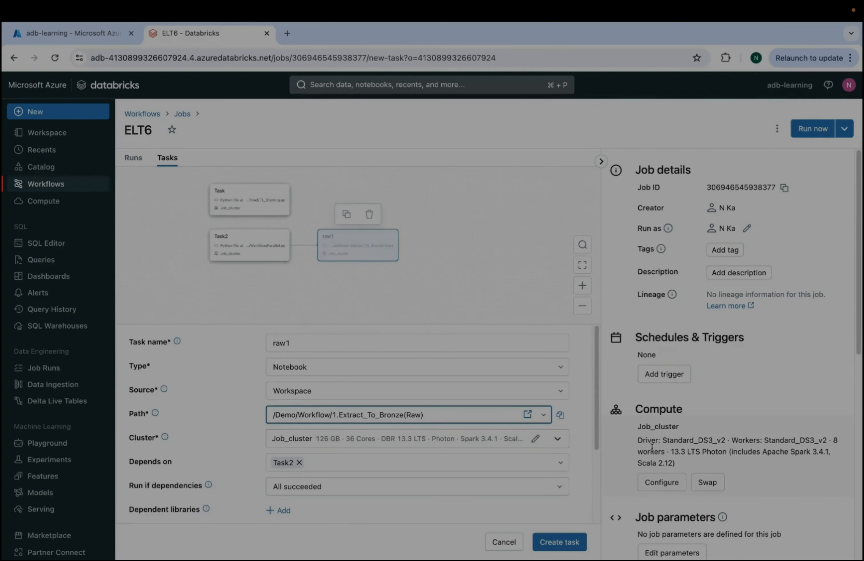
Add Task as a second dependency of raw1 alongside Task2
{"action": "scroll", "coordinate": [598, 416], "scroll_direction": "down", "scroll_amount": 2}
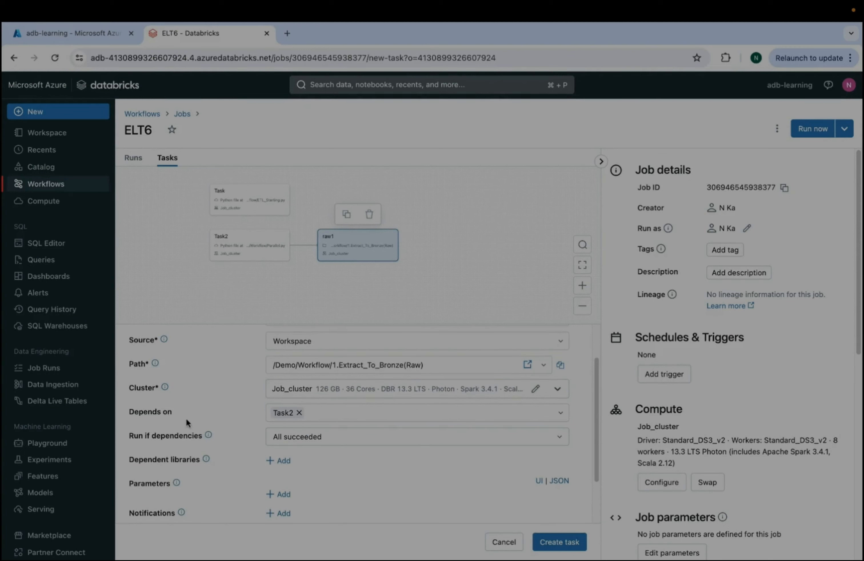
{"action": "left_click", "coordinate": [309, 414]}
{"action": "left_click", "coordinate": [280, 436]}
{"action": "left_click", "coordinate": [360, 407]}
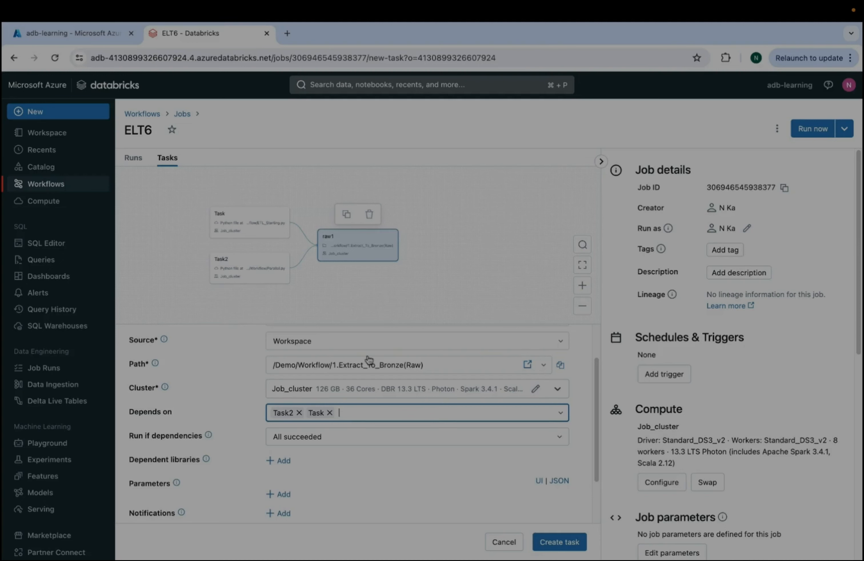
Keep All succeeded as raw1's run condition for its dependencies and create the task
{"action": "left_click_drag", "start_coordinate": [596, 403], "coordinate": [596, 458]}
{"action": "left_click", "coordinate": [309, 375]}
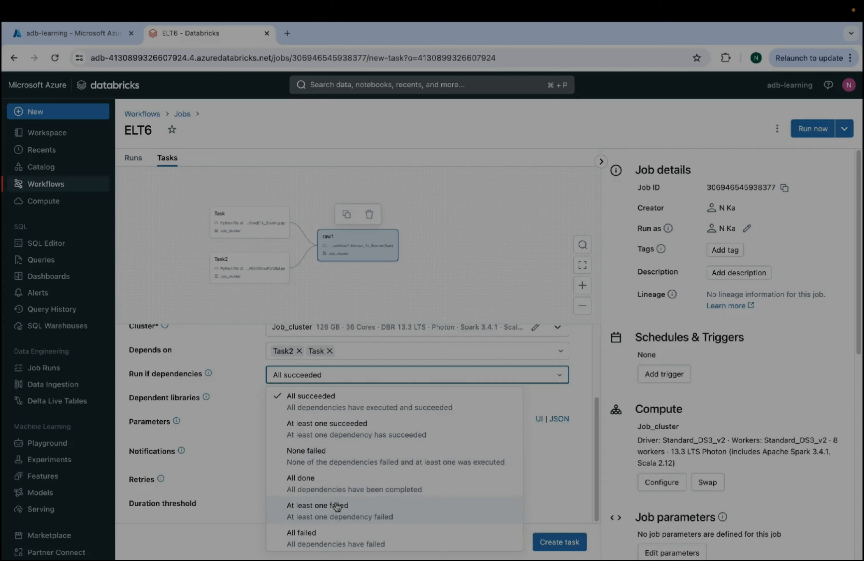
{"action": "left_click", "coordinate": [335, 408]}
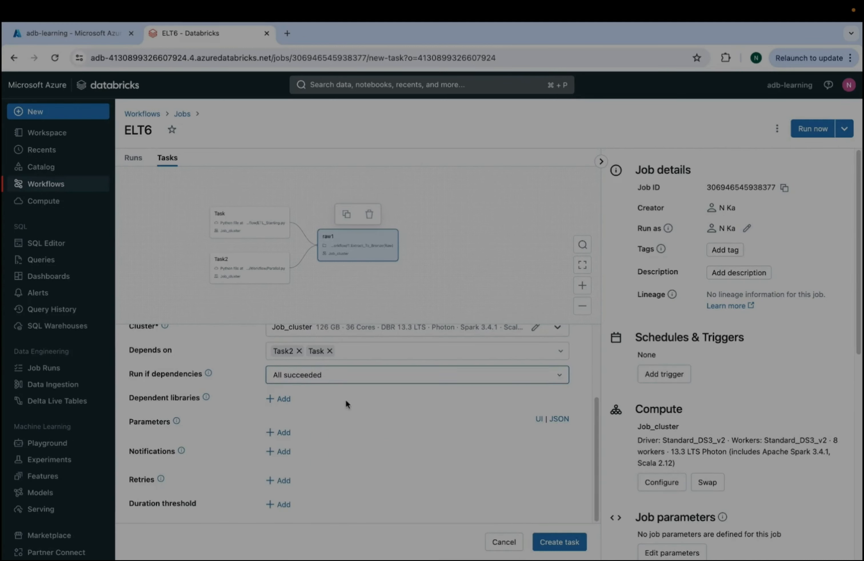
{"action": "left_click", "coordinate": [555, 540]}
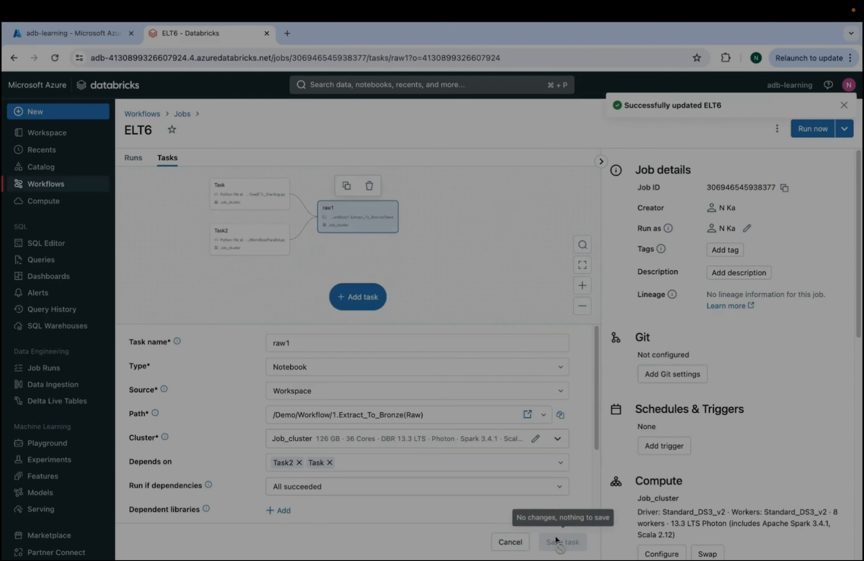
Add a Notebook task after raw1 and name it cleanse, keeping Workspace as its source
{"action": "left_click", "coordinate": [366, 300]}
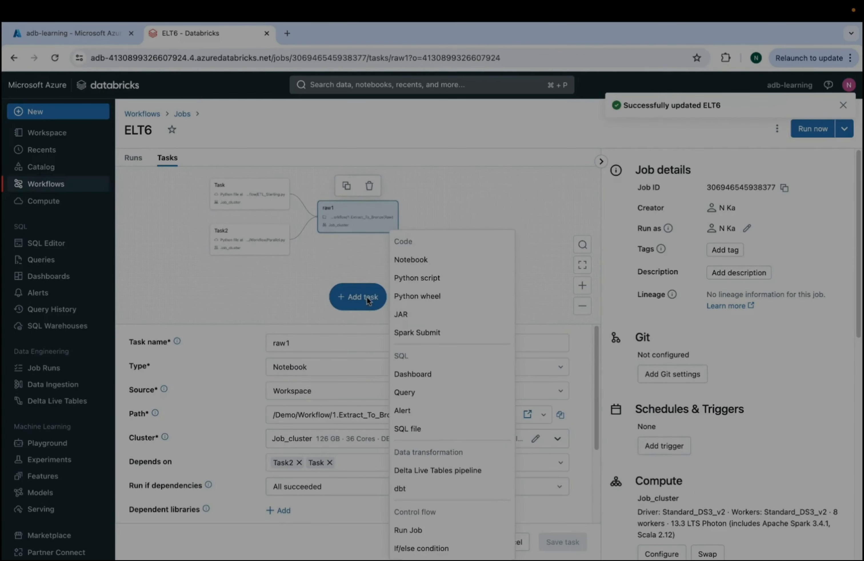
{"action": "left_click", "coordinate": [410, 260]}
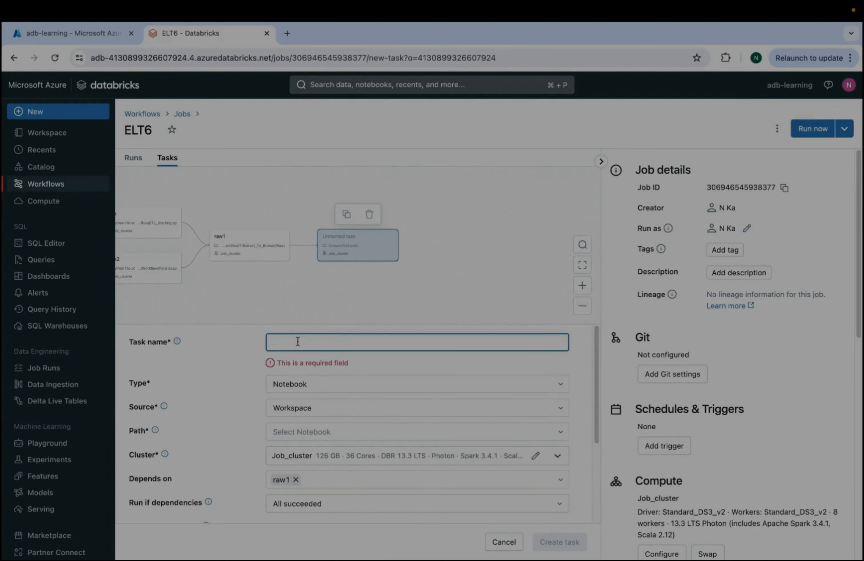
{"action": "type", "text": "s"}
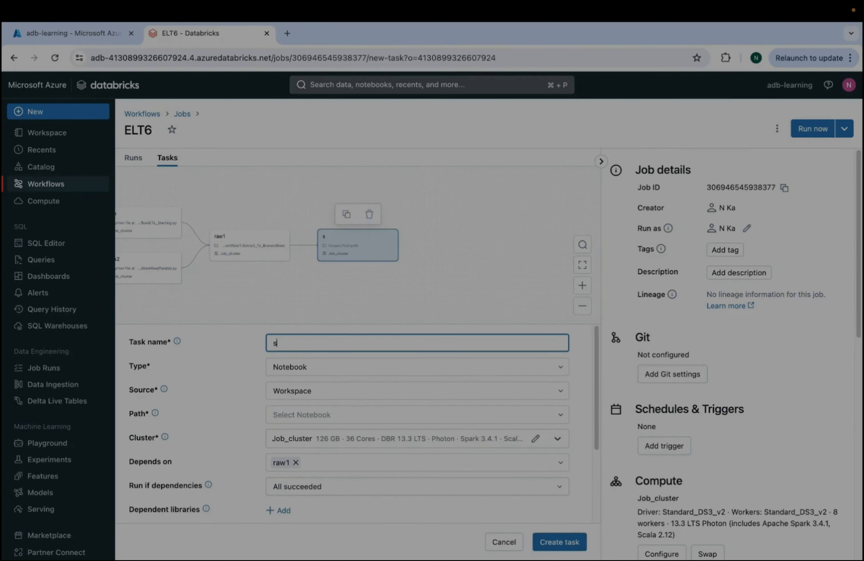
{"action": "key", "text": "BackSpace"}
{"action": "type", "text": "cleanse"}
{"action": "left_click", "coordinate": [360, 311]}
{"action": "left_click", "coordinate": [316, 373]}
{"action": "left_click", "coordinate": [313, 388]}
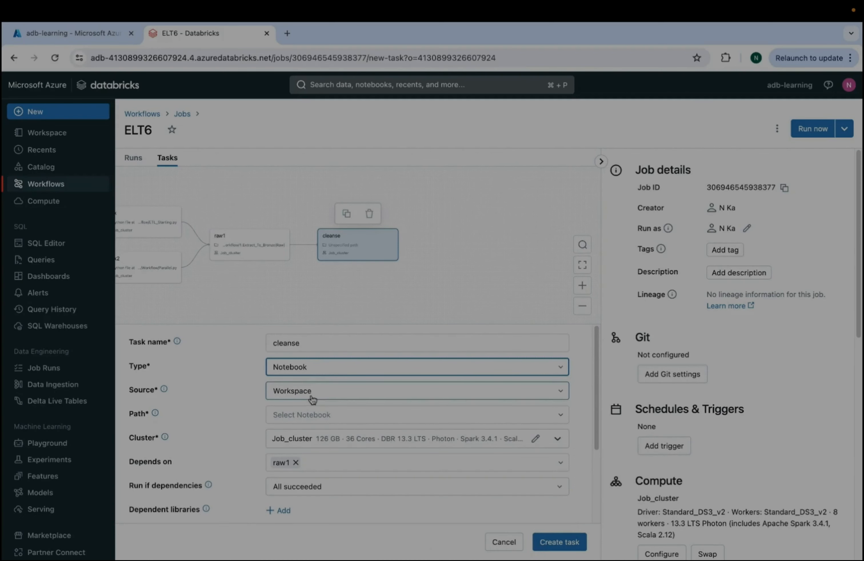
Set the cleanse task's path to the notebook 2.Transform_To_Silver(Cleanse) in the Demo/Workflow folder
{"action": "left_click", "coordinate": [302, 416]}
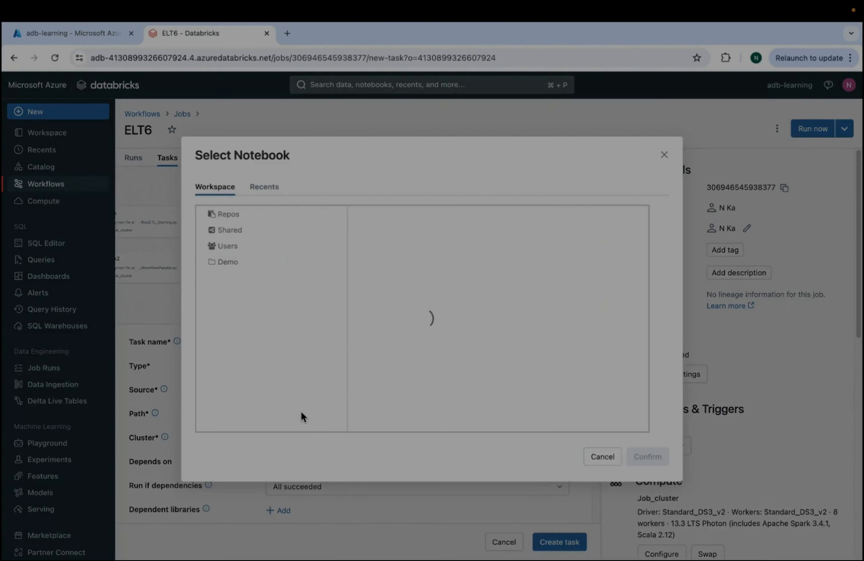
{"action": "left_click", "coordinate": [553, 233]}
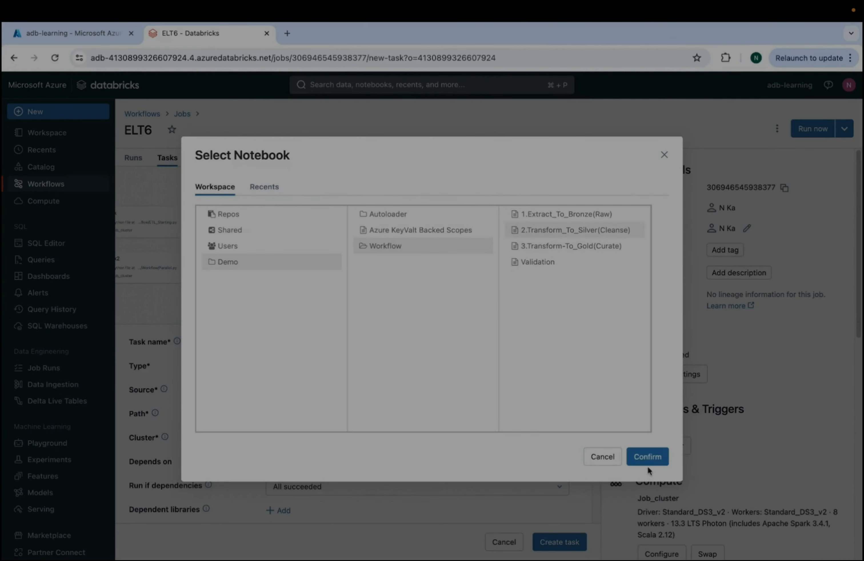
{"action": "left_click", "coordinate": [647, 456]}
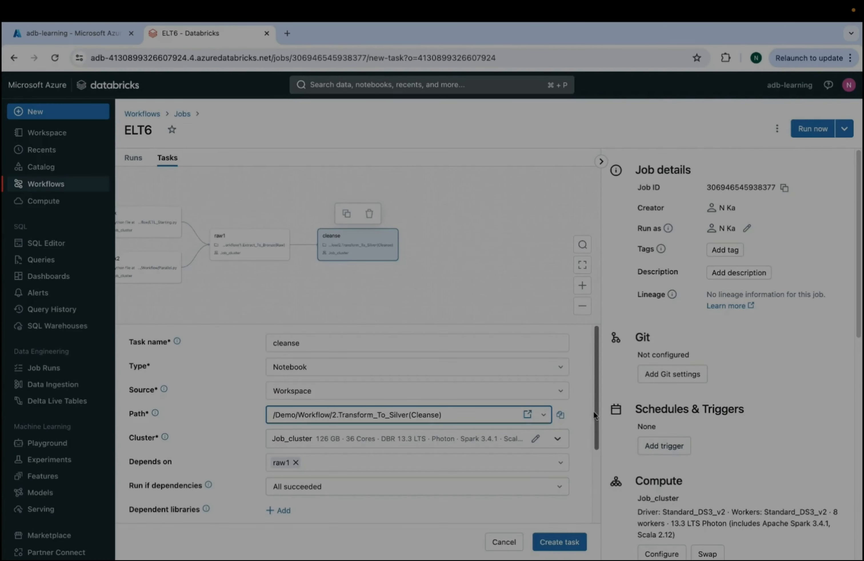
Keep raw1 as the cleanse task's only dependency and create the task
{"action": "scroll", "coordinate": [594, 411], "scroll_direction": "down", "scroll_amount": 2}
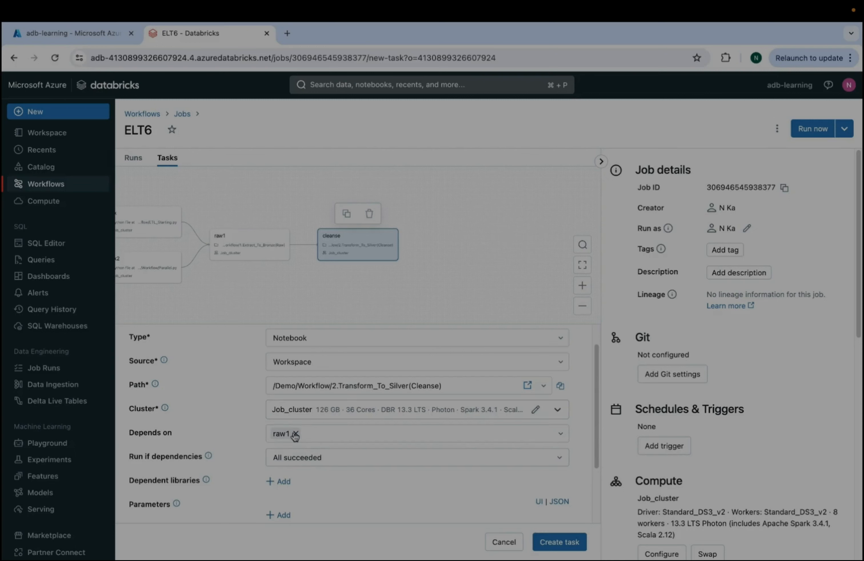
{"action": "left_click", "coordinate": [305, 434]}
{"action": "left_click", "coordinate": [308, 439]}
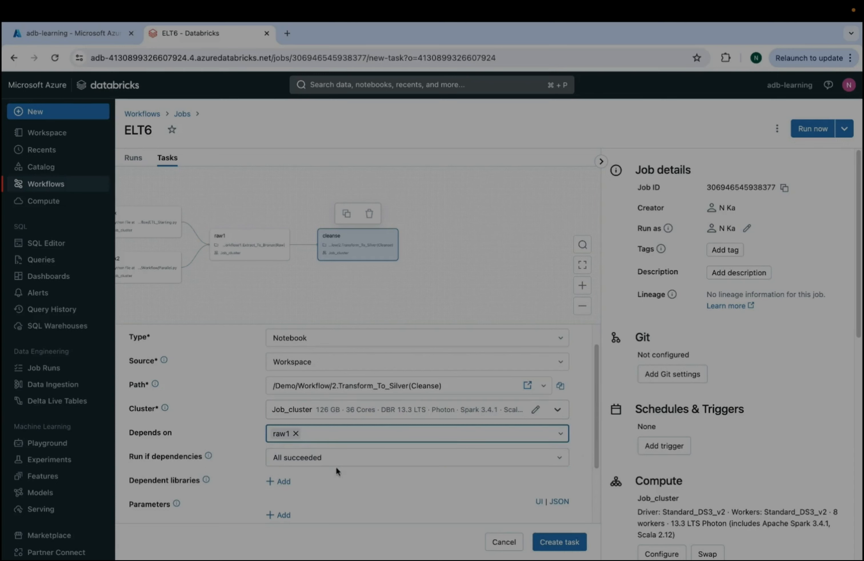
{"action": "scroll", "coordinate": [593, 481], "scroll_direction": "down", "scroll_amount": 2}
{"action": "scroll", "coordinate": [594, 479], "scroll_direction": "down", "scroll_amount": 1}
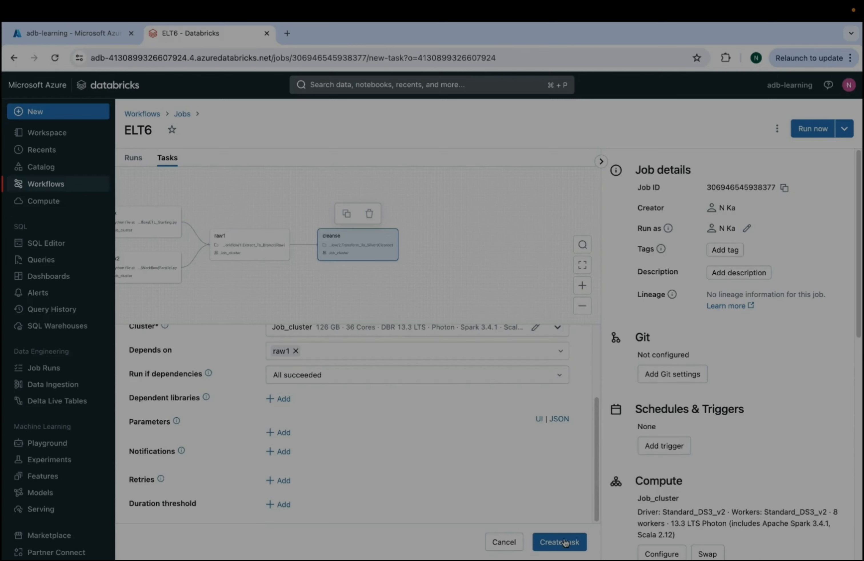
{"action": "left_click", "coordinate": [563, 541]}
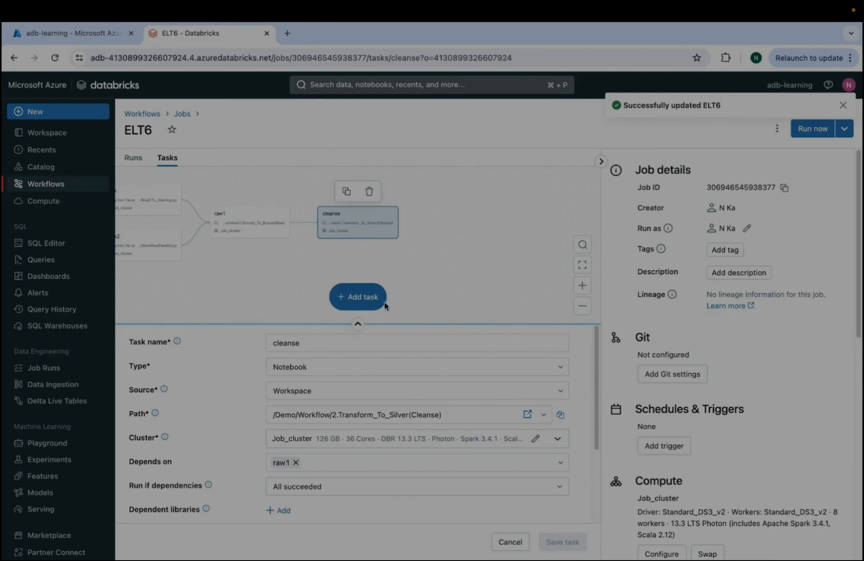
Add a Notebook task after cleanse and name it curate
{"action": "left_click", "coordinate": [364, 291]}
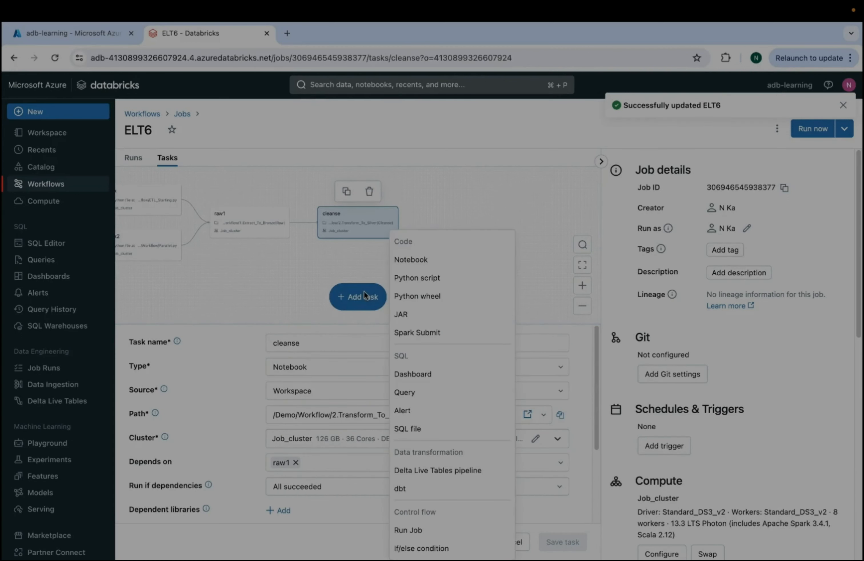
{"action": "left_click", "coordinate": [415, 259]}
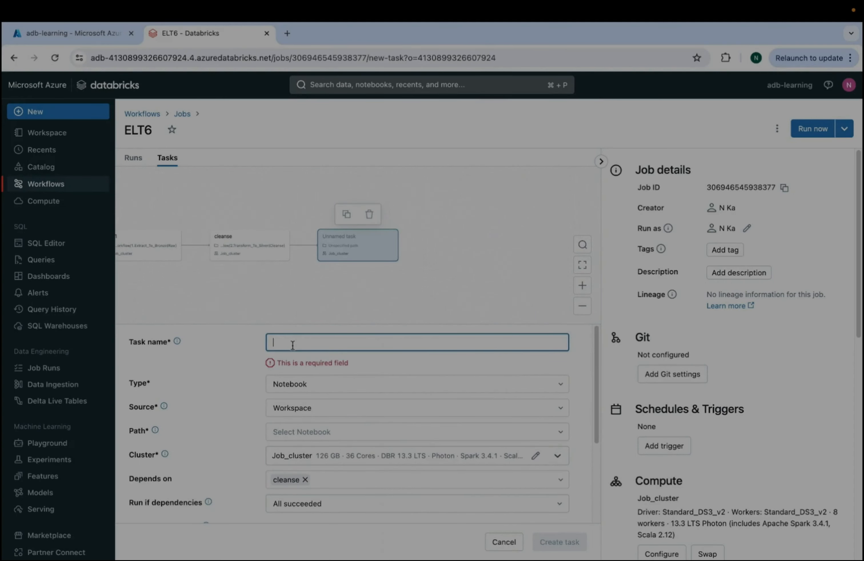
{"action": "type", "text": "curate"}
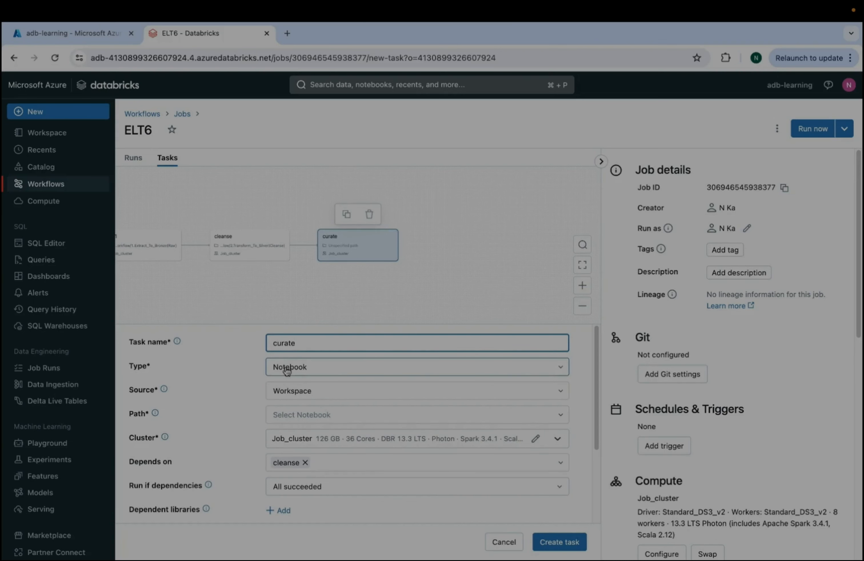
Set the curate task's path to the notebook 3.Transform-To_Gold(Curate) in the Demo/Workflow folder
{"action": "left_click", "coordinate": [295, 416]}
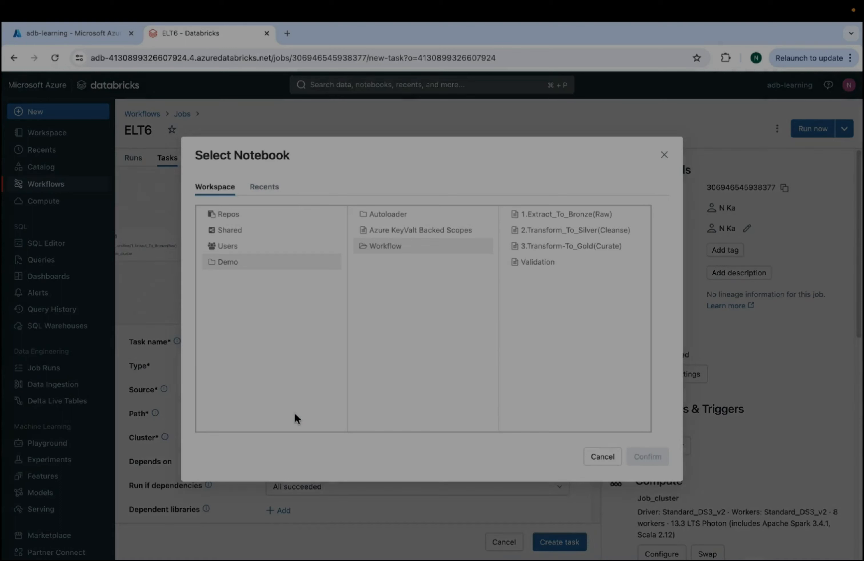
{"action": "left_click", "coordinate": [551, 246]}
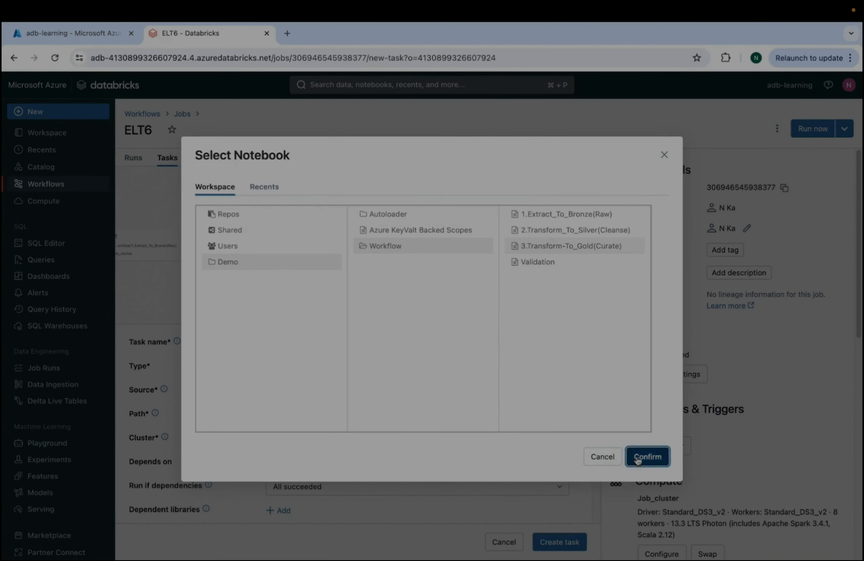
{"action": "left_click", "coordinate": [648, 456]}
Keep cleanse as the curate task's only dependency, with run condition All succeeded, and create the task
{"action": "left_click_drag", "start_coordinate": [597, 418], "coordinate": [596, 453]}
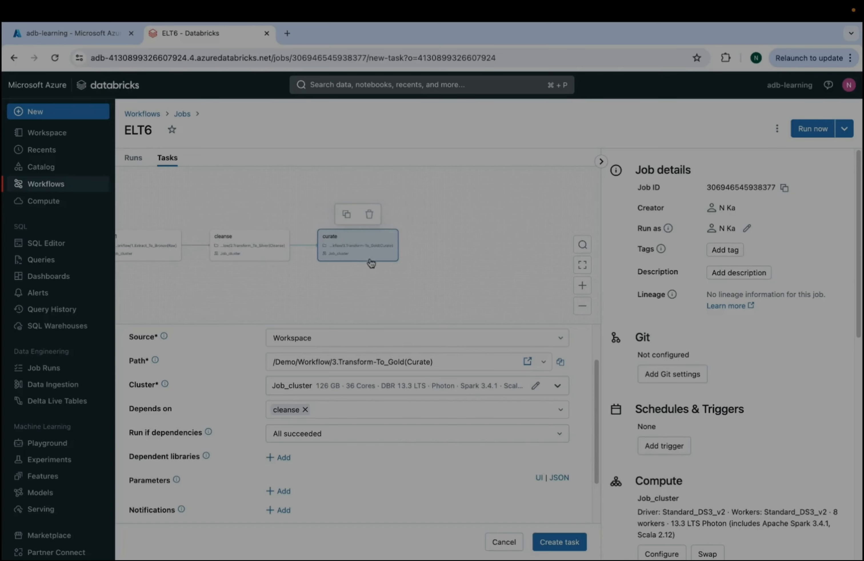
{"action": "left_click", "coordinate": [421, 299]}
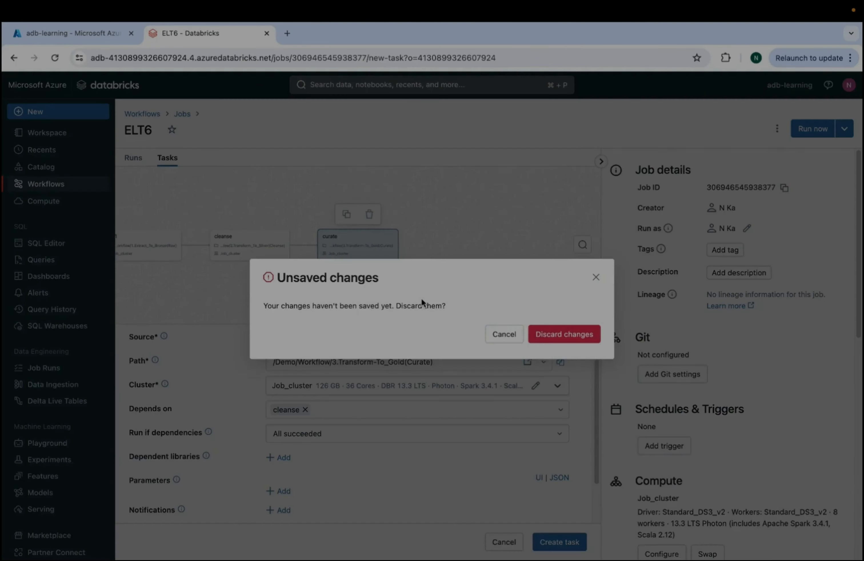
{"action": "left_click", "coordinate": [502, 334]}
{"action": "left_click", "coordinate": [458, 286]}
{"action": "left_click", "coordinate": [594, 278]}
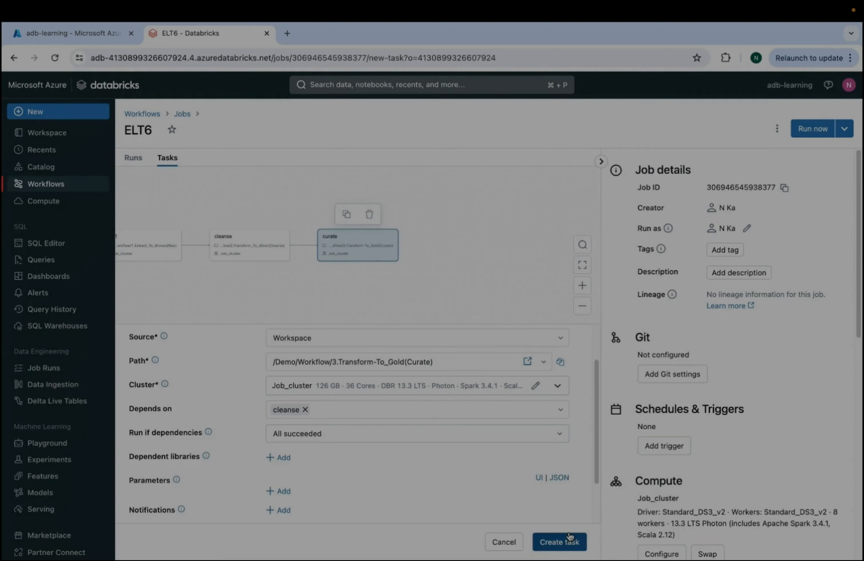
{"action": "left_click", "coordinate": [569, 537]}
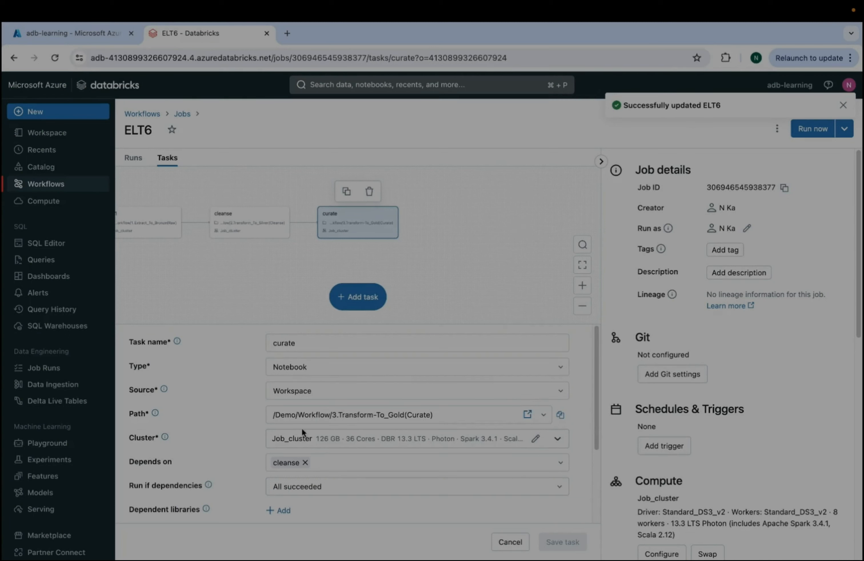
Deselect the curate task and fit the complete ELT6 task graph in view beside the job details
{"action": "left_click", "coordinate": [492, 253]}
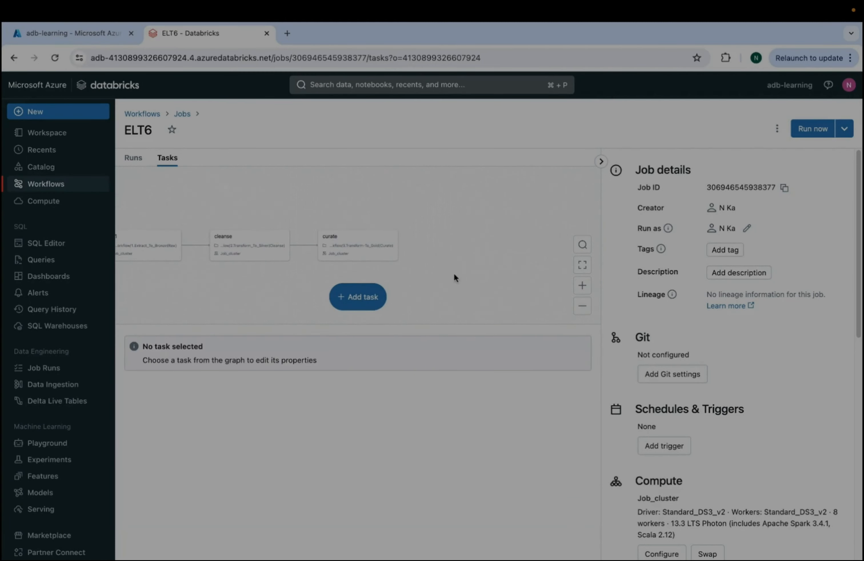
{"action": "left_click", "coordinate": [601, 161]}
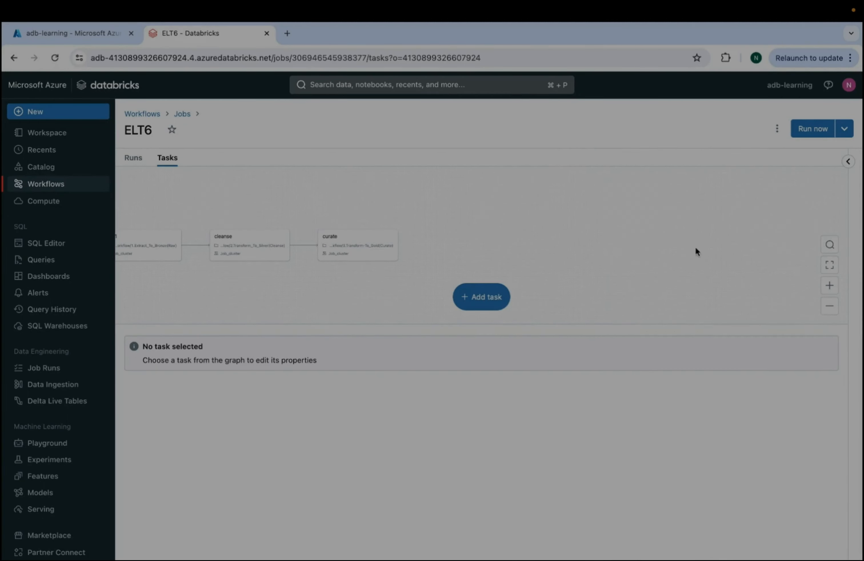
{"action": "left_click", "coordinate": [831, 270]}
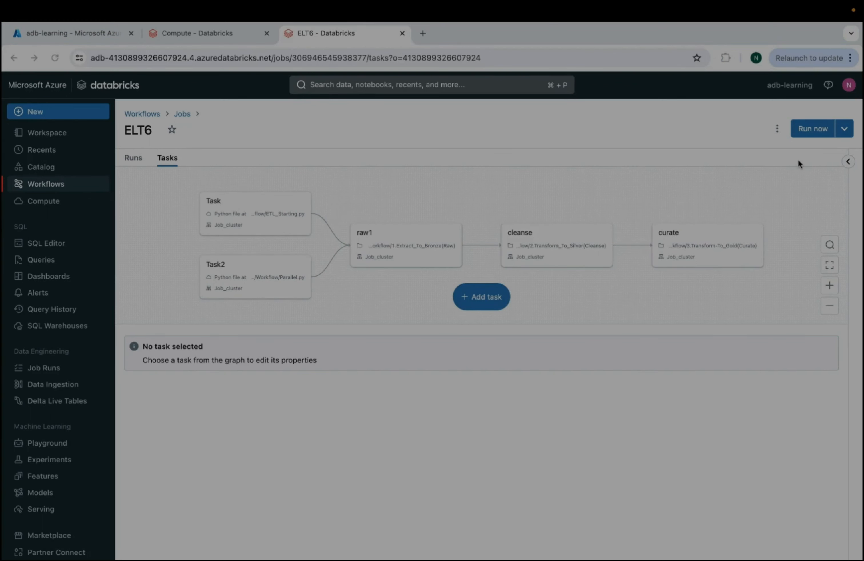
{"action": "left_click", "coordinate": [848, 162]}
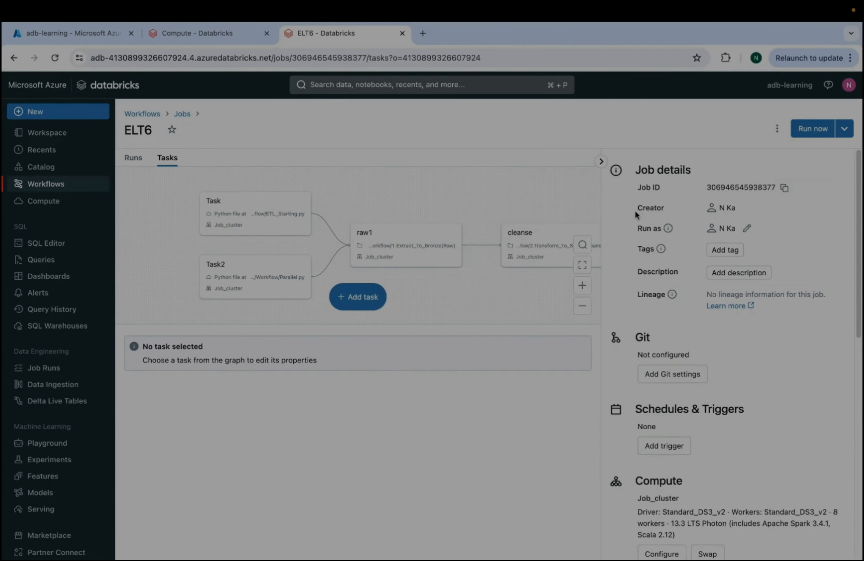
{"action": "left_click", "coordinate": [592, 267]}
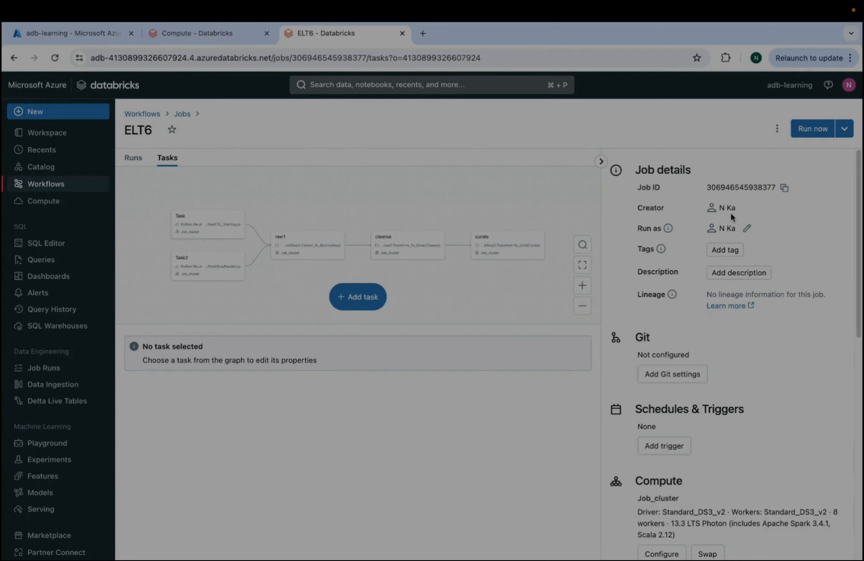
Examine the Scheduled and File arrival trigger options for the job and close them without saving a trigger
{"action": "mouse_move", "coordinate": [731, 216]}
{"action": "left_click_drag", "start_coordinate": [859, 319], "coordinate": [858, 336]}
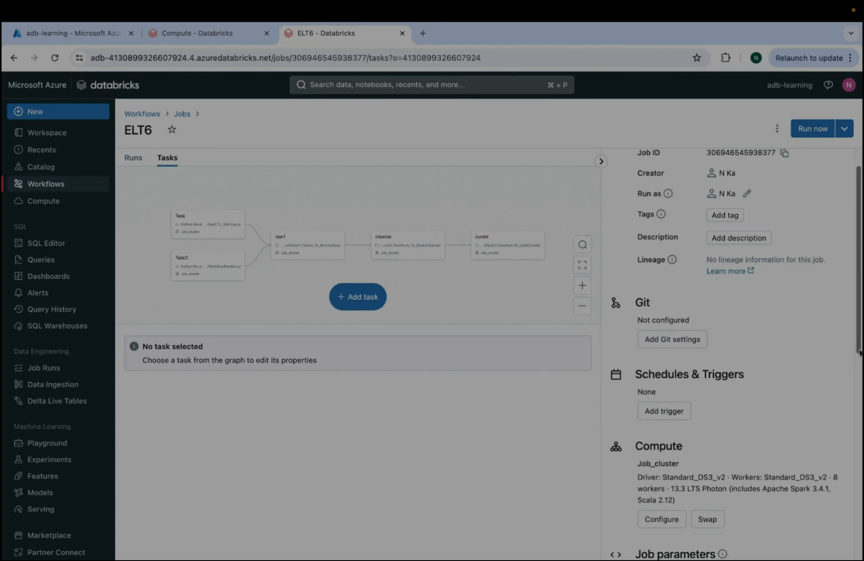
{"action": "left_click_drag", "start_coordinate": [860, 349], "coordinate": [858, 375]}
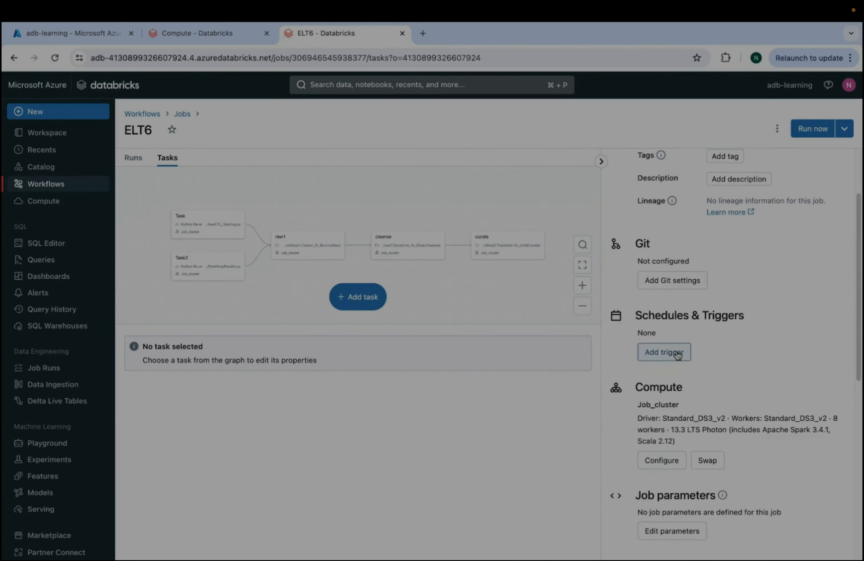
{"action": "left_click", "coordinate": [675, 352]}
{"action": "left_click", "coordinate": [231, 314]}
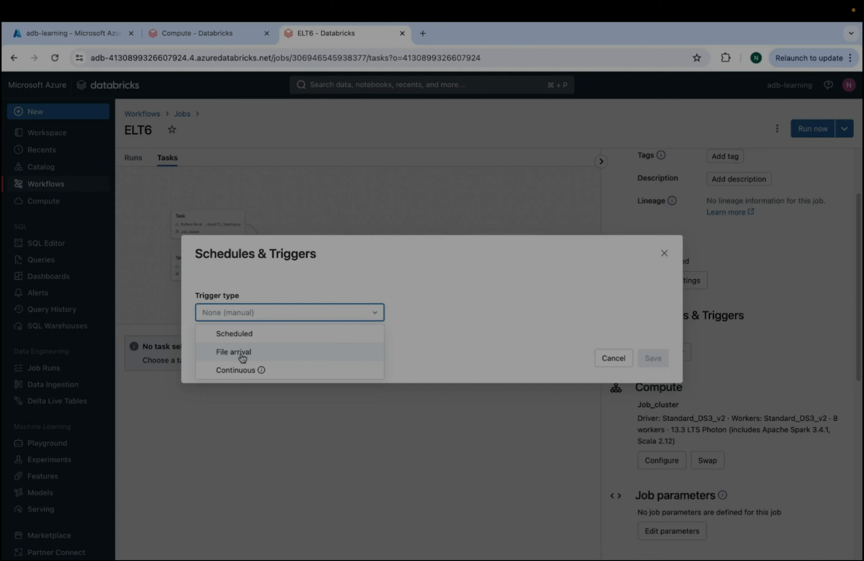
{"action": "left_click", "coordinate": [249, 339]}
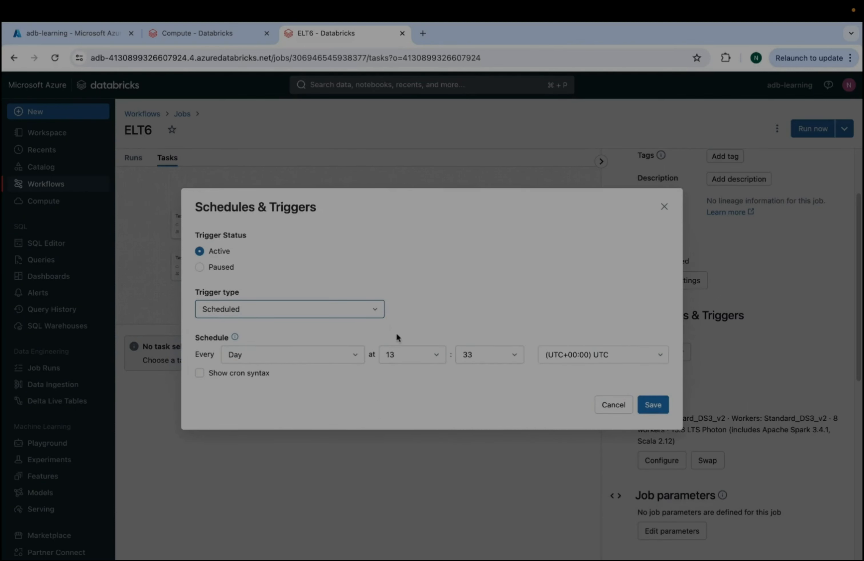
{"action": "left_click", "coordinate": [358, 308]}
{"action": "left_click", "coordinate": [272, 368]}
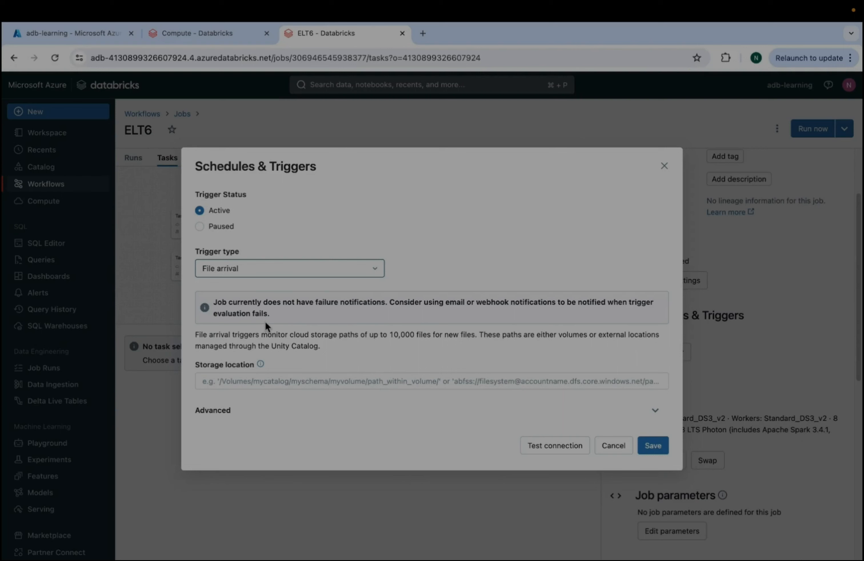
{"action": "left_click", "coordinate": [613, 446]}
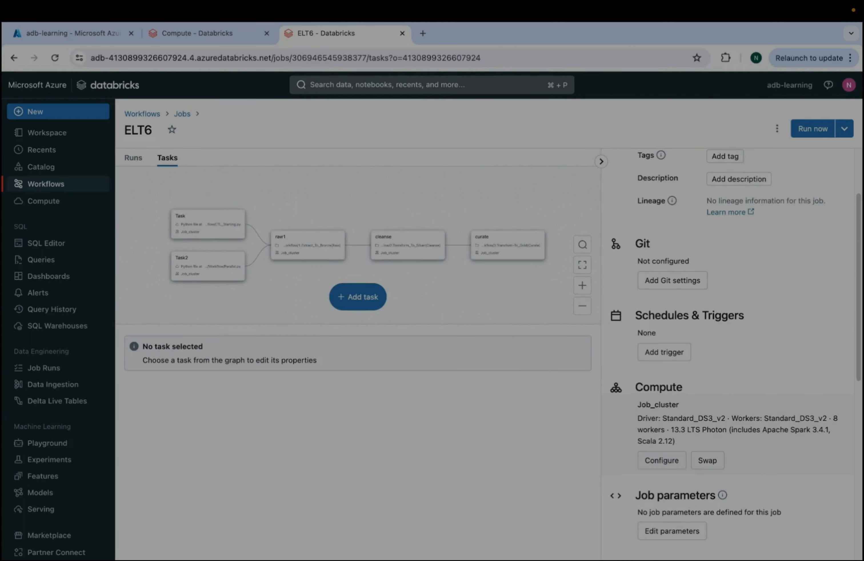
Review the job parameters, run settings and the options for a new job notification, closing them without saving
{"action": "left_click_drag", "start_coordinate": [858, 372], "coordinate": [859, 429]}
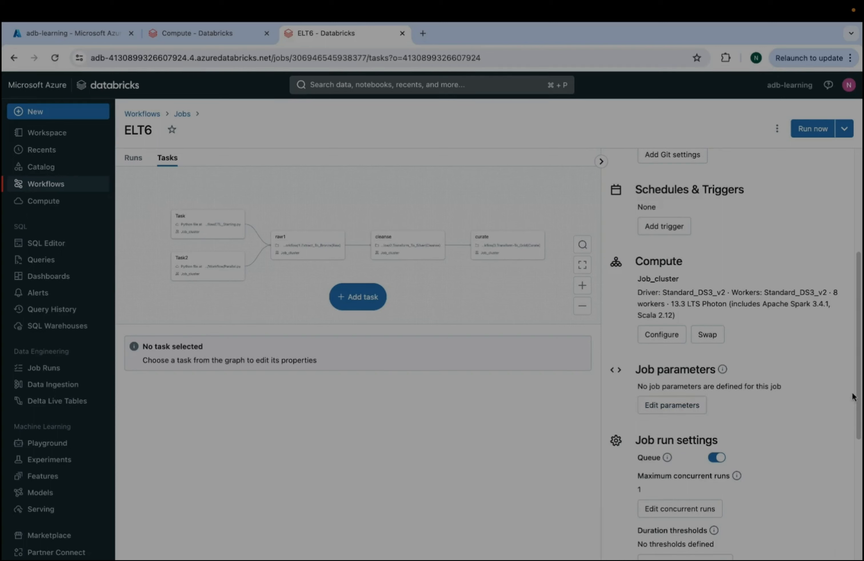
{"action": "left_click_drag", "start_coordinate": [855, 393], "coordinate": [851, 445]}
{"action": "scroll", "coordinate": [851, 444], "scroll_direction": "down", "scroll_amount": 2}
{"action": "scroll", "coordinate": [850, 454], "scroll_direction": "down", "scroll_amount": 2}
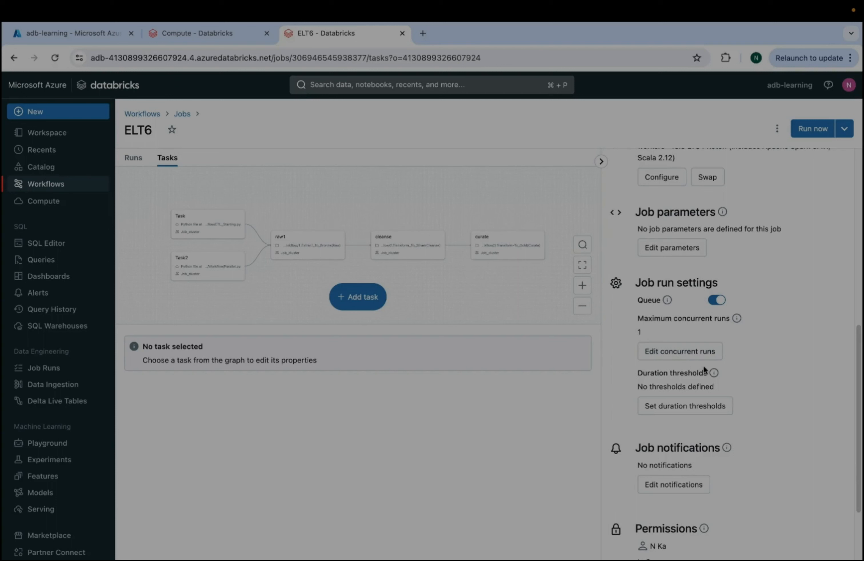
{"action": "scroll", "coordinate": [852, 387], "scroll_direction": "down", "scroll_amount": 3}
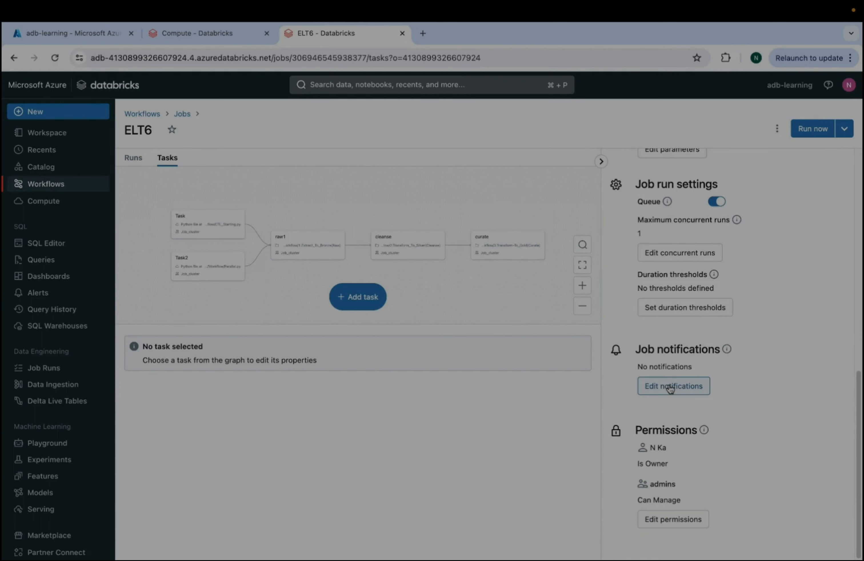
{"action": "left_click", "coordinate": [670, 387]}
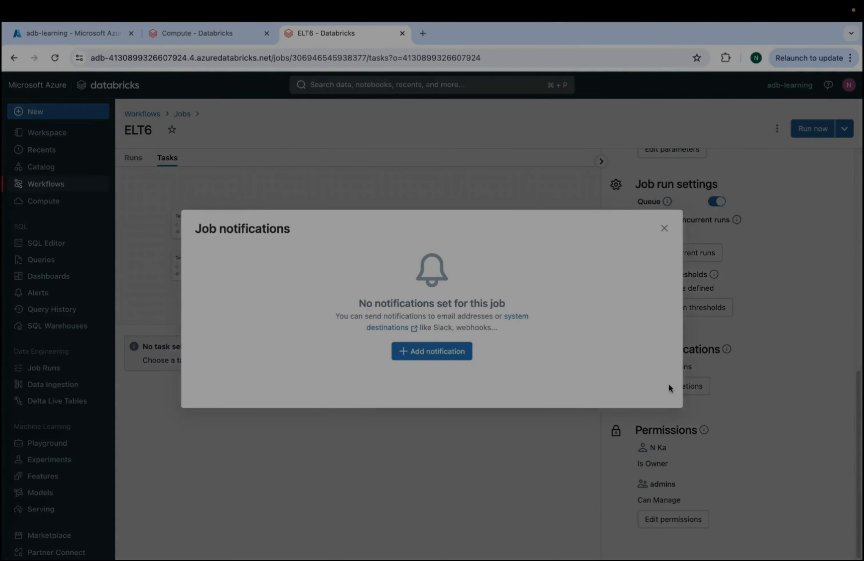
{"action": "left_click", "coordinate": [441, 361]}
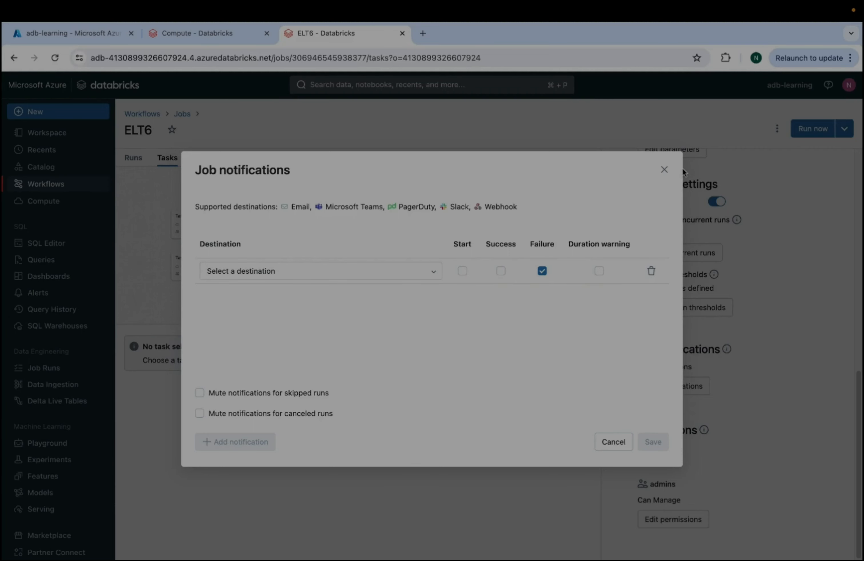
{"action": "left_click", "coordinate": [664, 169]}
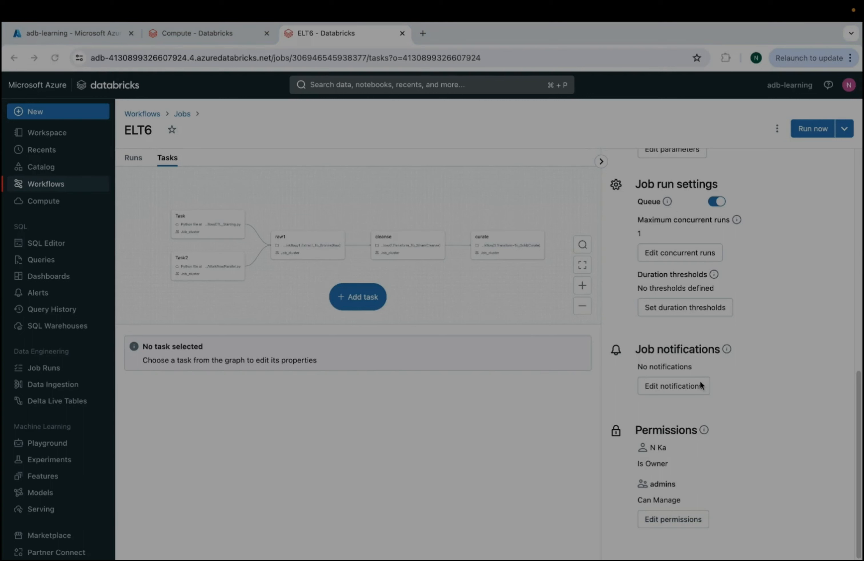
Swap the job's compute from Job_cluster to the existing all-purpose Demo Cluster for all tasks
{"action": "left_click", "coordinate": [857, 353]}
{"action": "scroll", "coordinate": [858, 353], "scroll_direction": "down", "scroll_amount": 1}
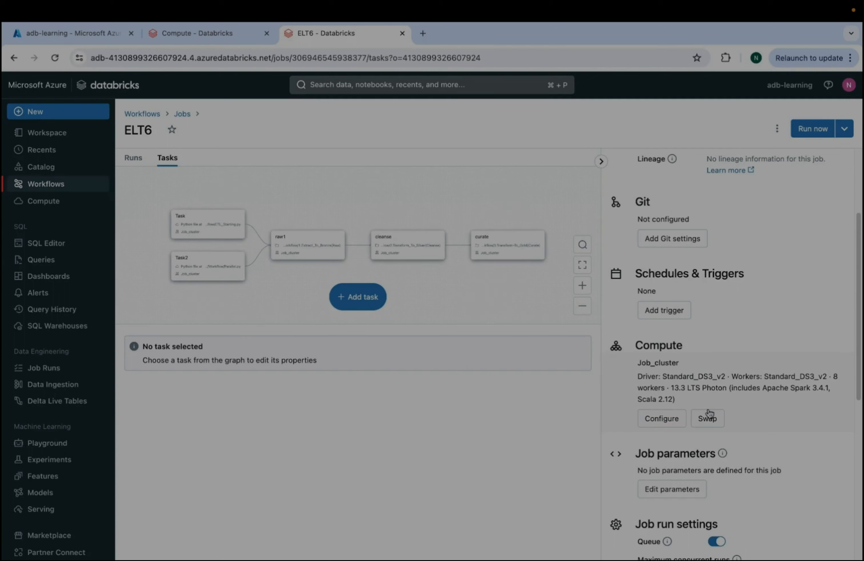
{"action": "left_click", "coordinate": [707, 419]}
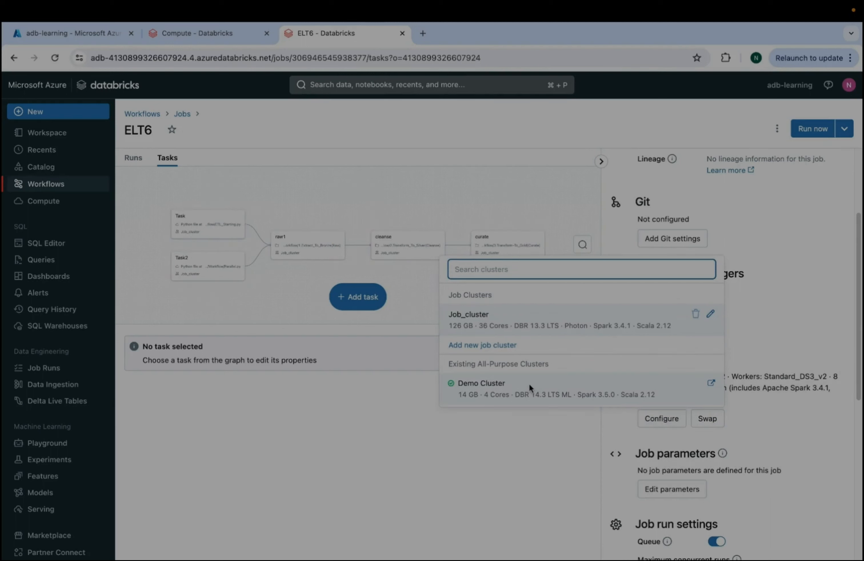
{"action": "left_click", "coordinate": [528, 384]}
{"action": "left_click", "coordinate": [576, 370]}
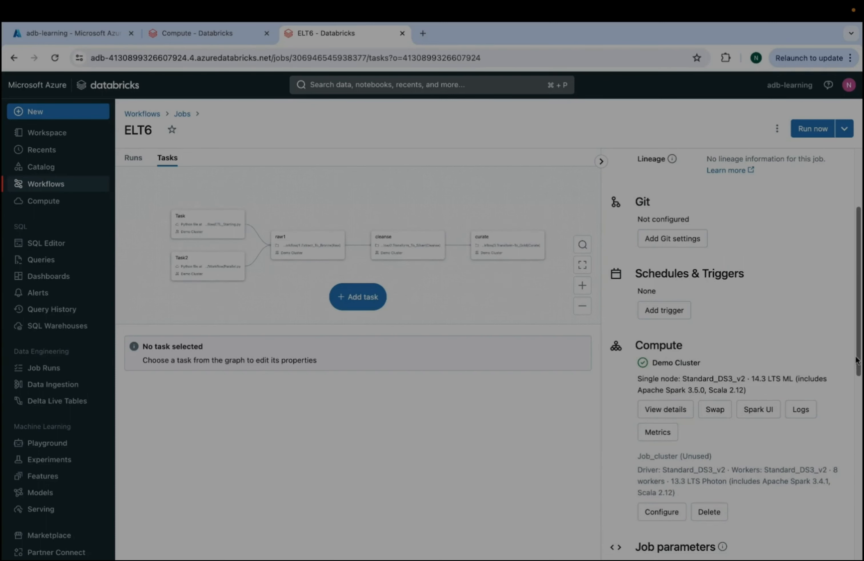
Run the ELT6 job immediately with its current parameters
{"action": "left_click_drag", "start_coordinate": [858, 367], "coordinate": [860, 301]}
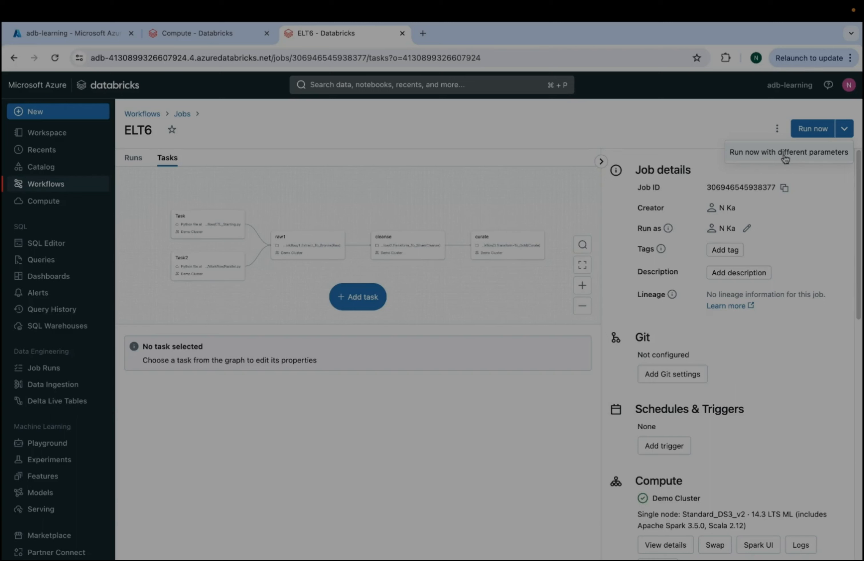
{"action": "left_click", "coordinate": [717, 132]}
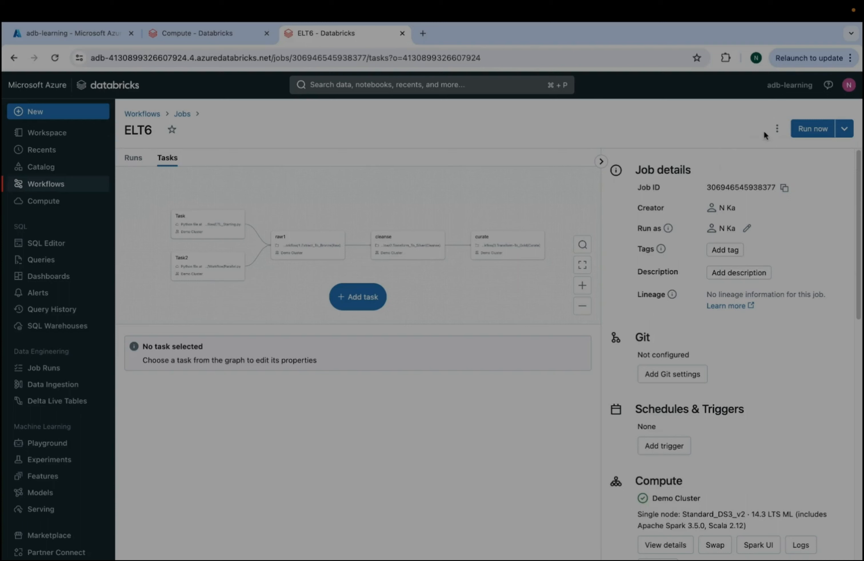
{"action": "left_click", "coordinate": [806, 137]}
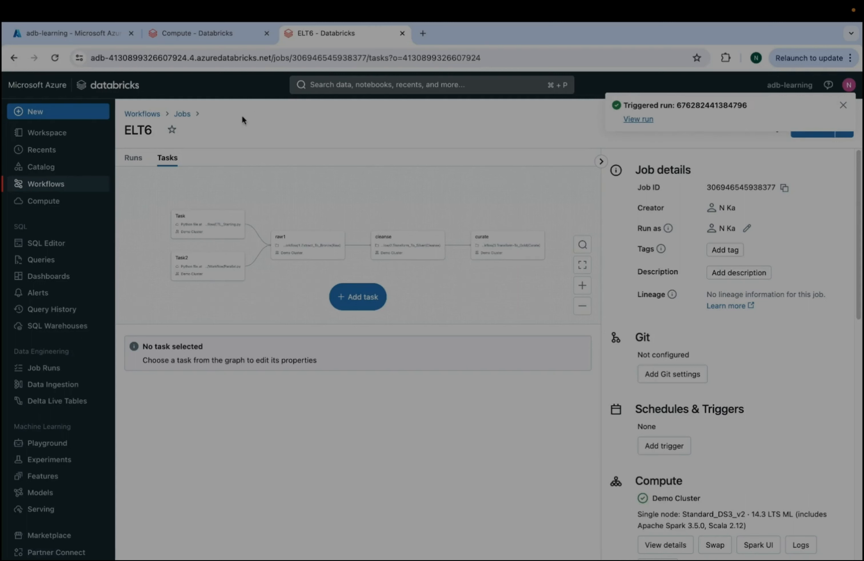
Find the current ELT6 run among the job runs and open its run graph to examine each task's status
{"action": "left_click", "coordinate": [54, 186]}
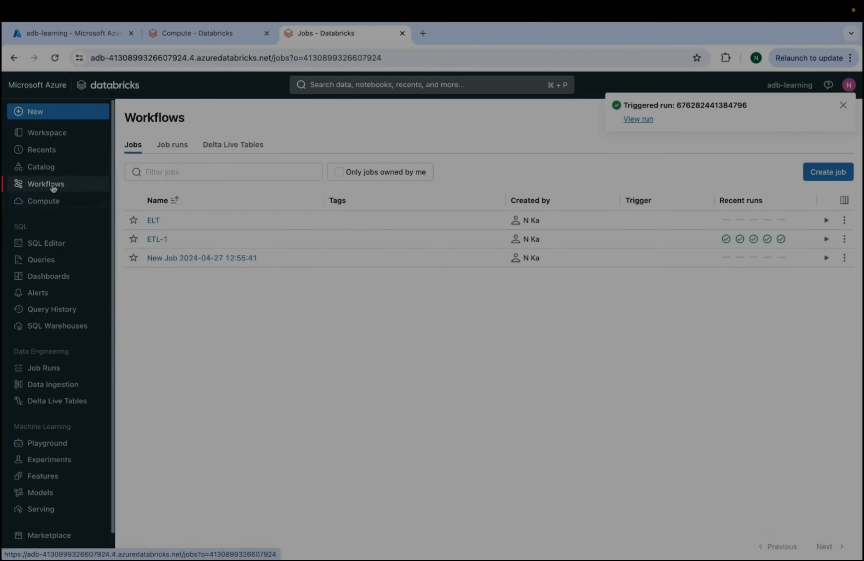
{"action": "left_click", "coordinate": [180, 150]}
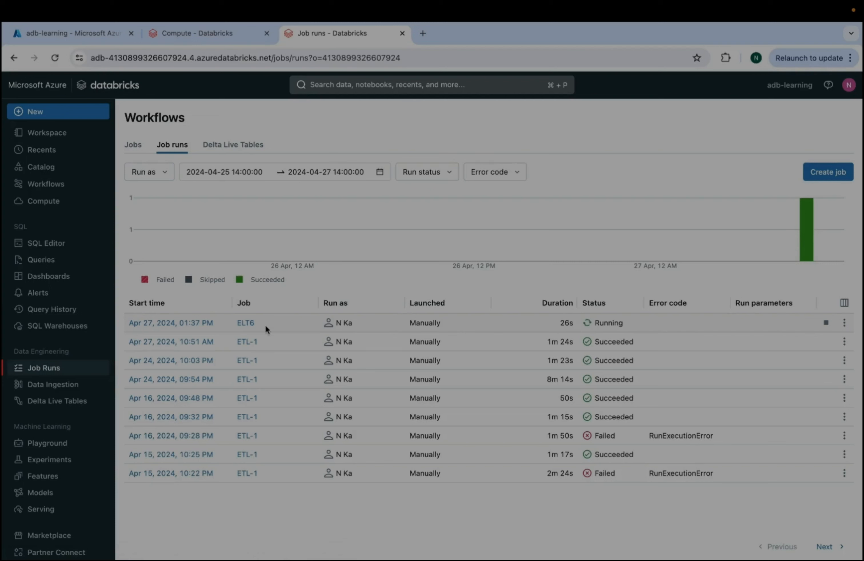
{"action": "left_click", "coordinate": [246, 323]}
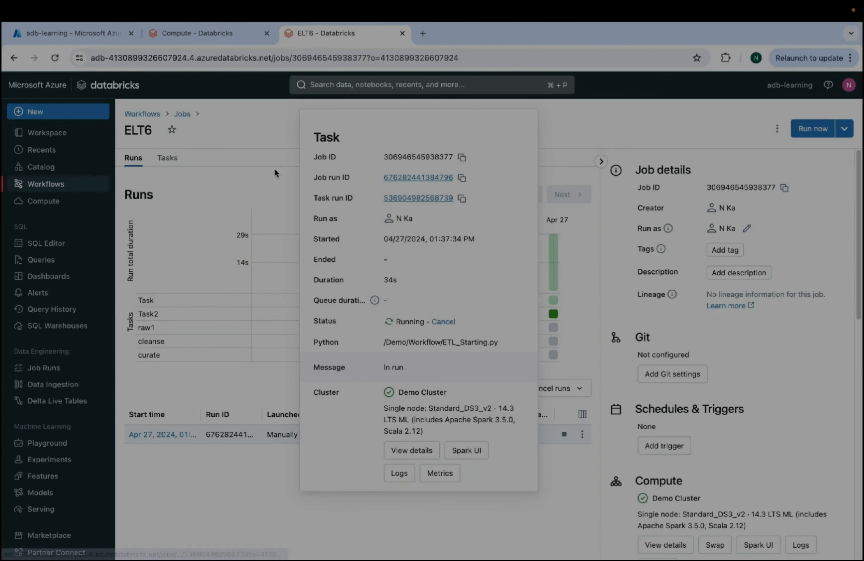
{"action": "left_click", "coordinate": [174, 157]}
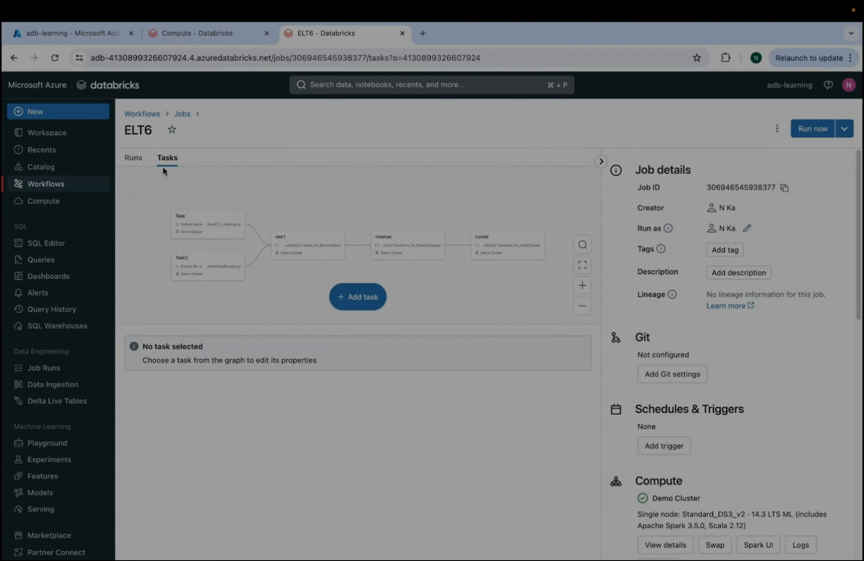
{"action": "left_click", "coordinate": [138, 159]}
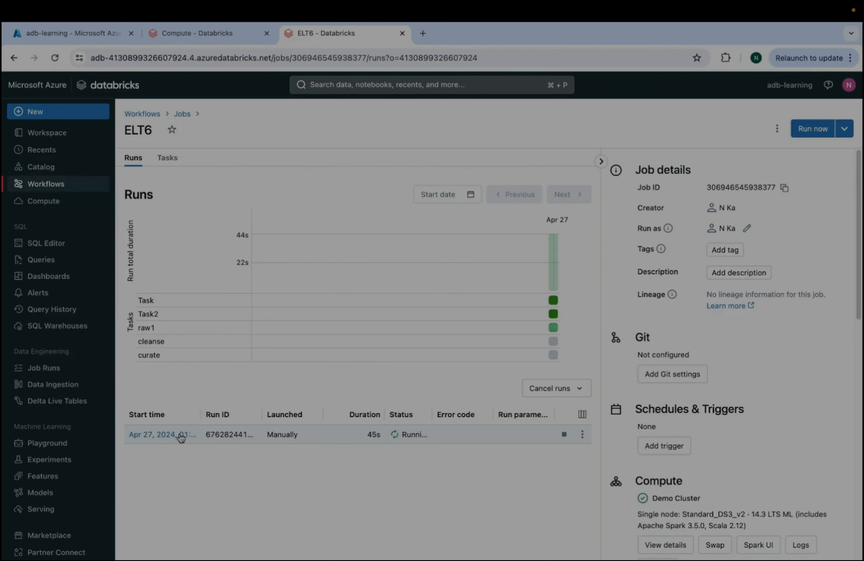
{"action": "left_click", "coordinate": [156, 440]}
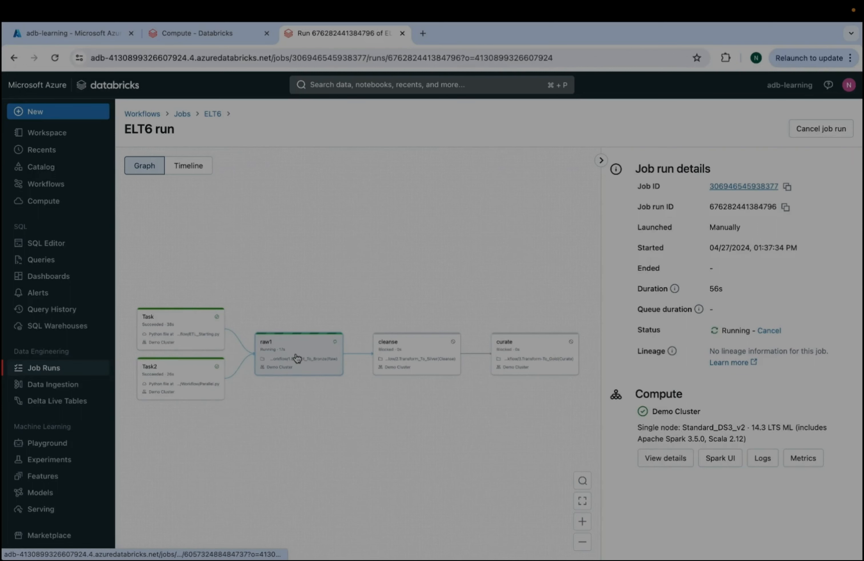
Open the Validation notebook from the Demo/Workflow folder of the workspace
{"action": "left_click", "coordinate": [227, 34]}
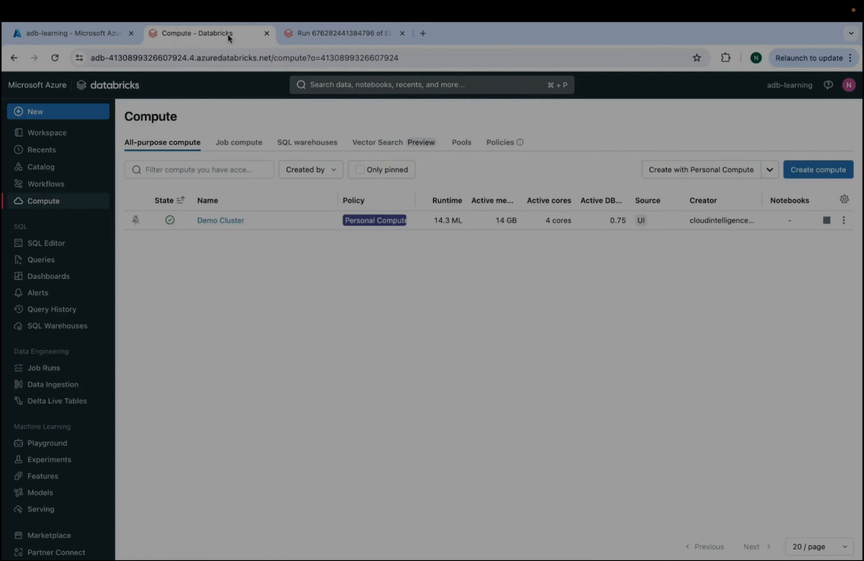
{"action": "left_click", "coordinate": [49, 133]}
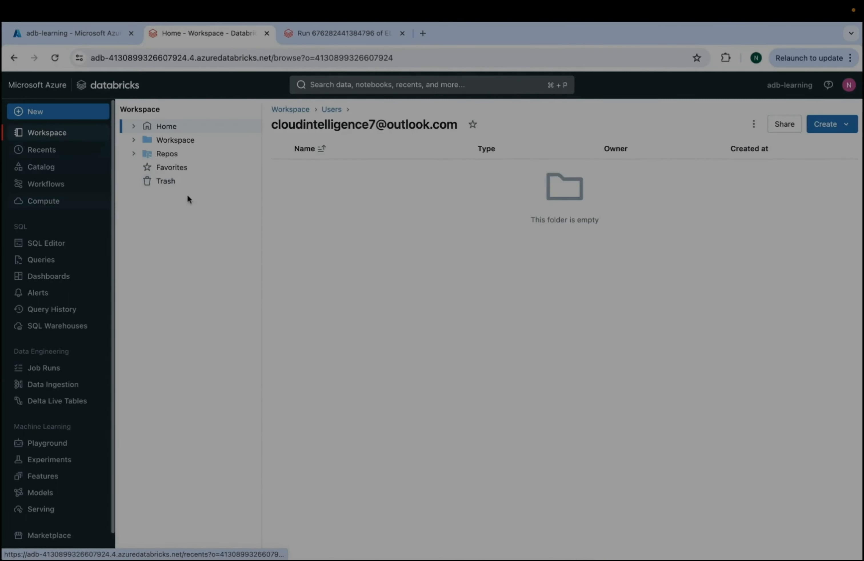
{"action": "left_click", "coordinate": [173, 142]}
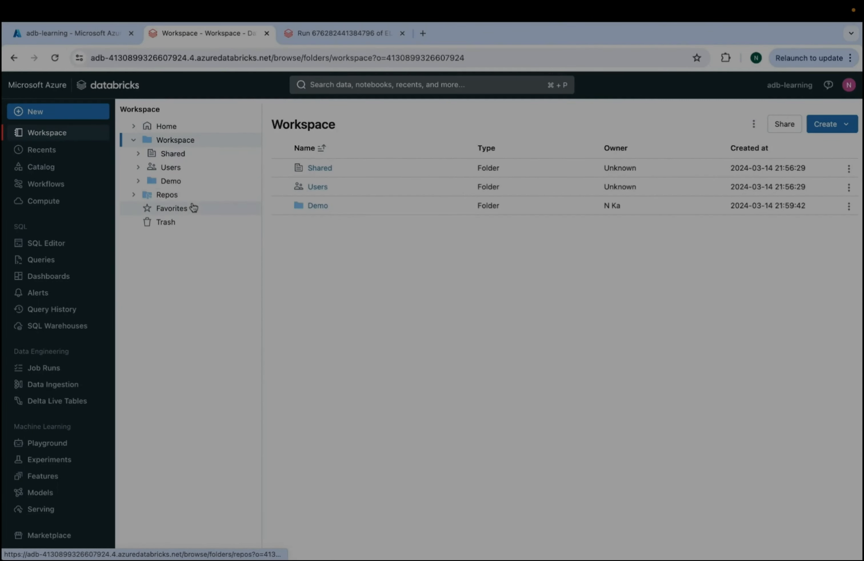
{"action": "left_click", "coordinate": [184, 188]}
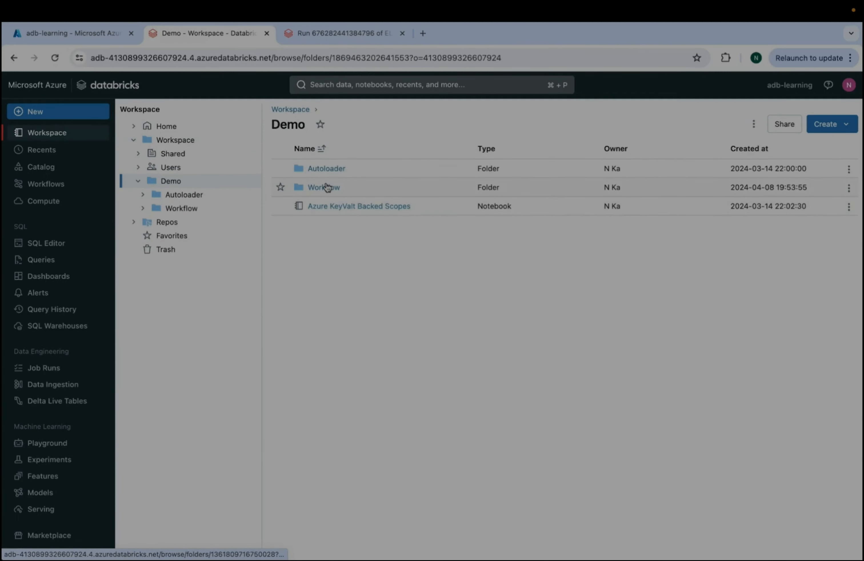
{"action": "left_click", "coordinate": [327, 169]}
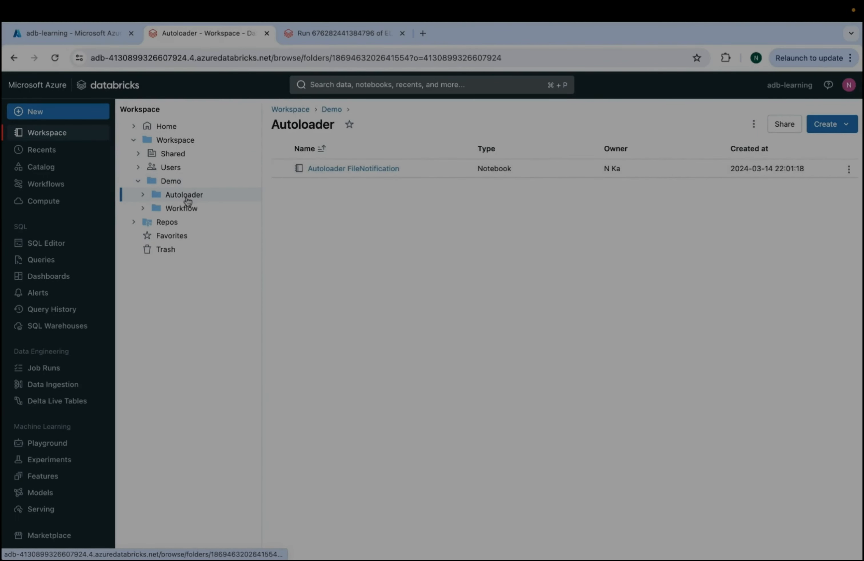
{"action": "left_click", "coordinate": [188, 208]}
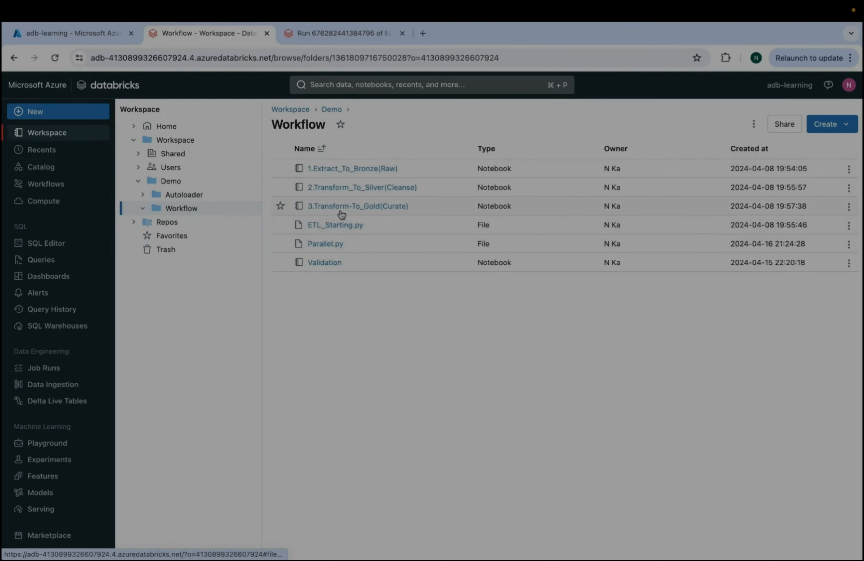
{"action": "left_click", "coordinate": [327, 261]}
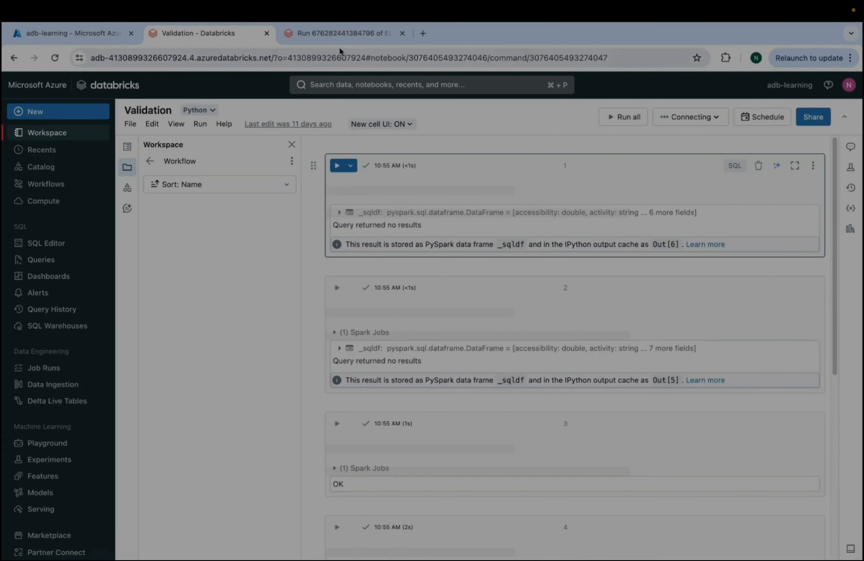
Run the select query on adb_learning.default.workflow_curate in the Validation notebook and check the ELT6 run graph's progress
{"action": "left_click", "coordinate": [338, 37]}
{"action": "left_click", "coordinate": [247, 40]}
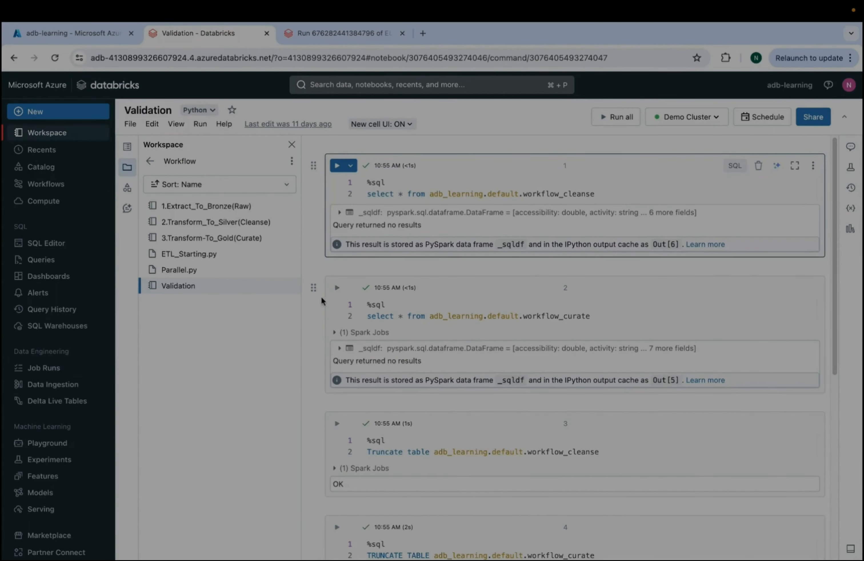
{"action": "left_click", "coordinate": [337, 288]}
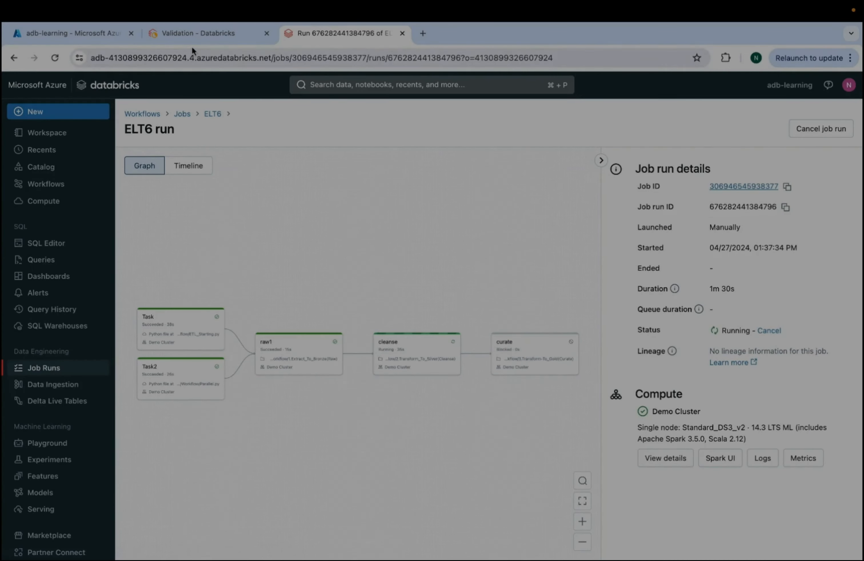
{"action": "left_click", "coordinate": [192, 37]}
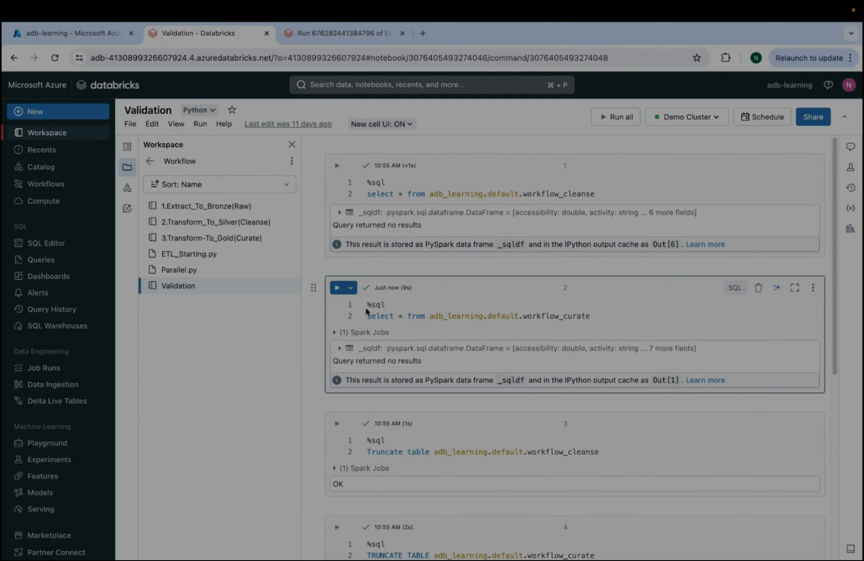
{"action": "left_click", "coordinate": [341, 33]}
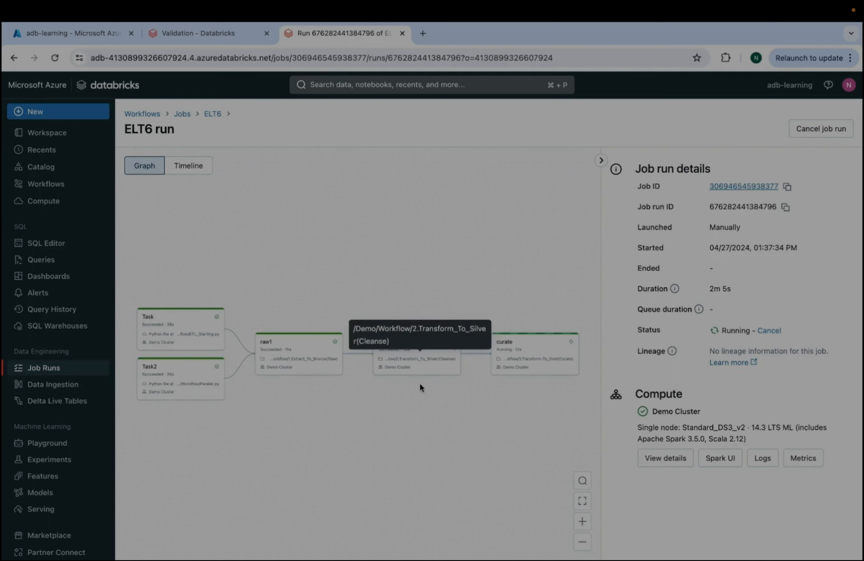
Run the select query on adb_learning.default.workflow_cleanse in the Validation notebook and examine its rows through the InsertedDatetime column
{"action": "left_click", "coordinate": [196, 36]}
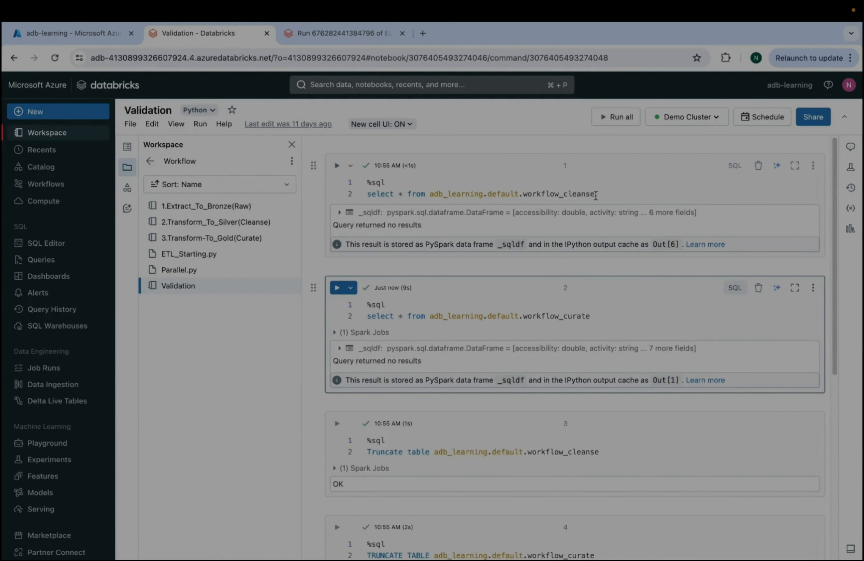
{"action": "left_click", "coordinate": [596, 194]}
{"action": "left_click_drag", "start_coordinate": [596, 193], "coordinate": [366, 194]}
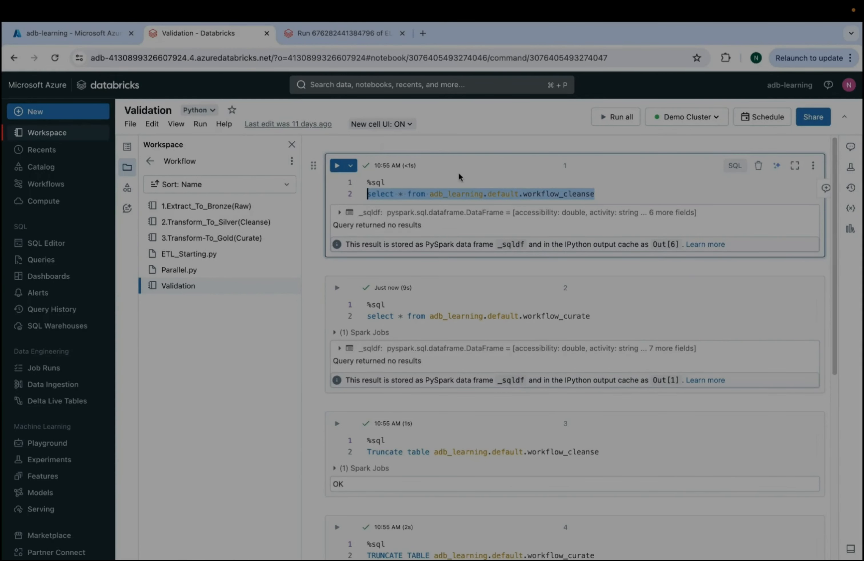
{"action": "left_click", "coordinate": [400, 178]}
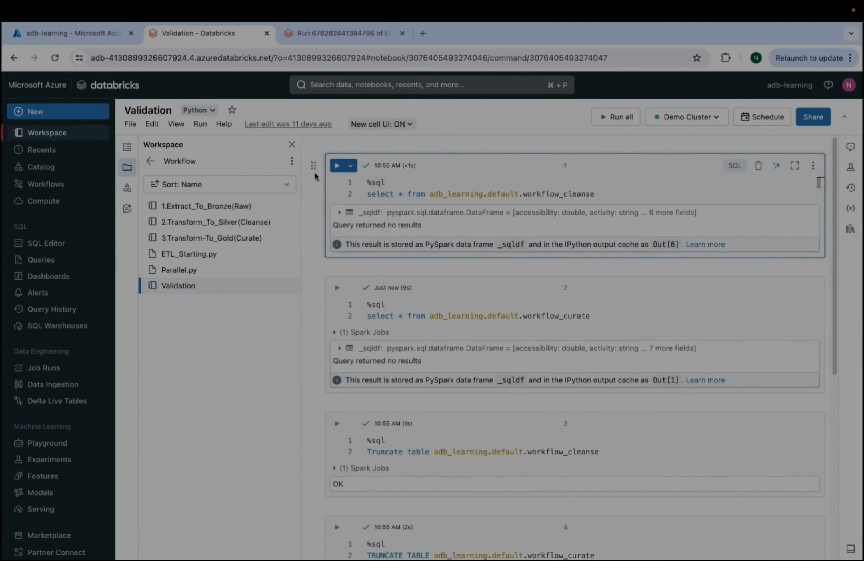
{"action": "left_click", "coordinate": [337, 166]}
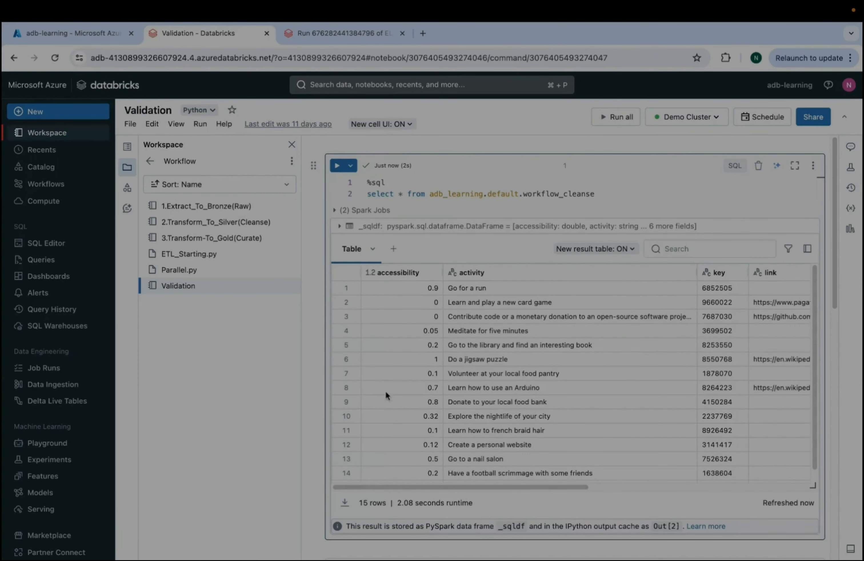
{"action": "left_click", "coordinate": [623, 487]}
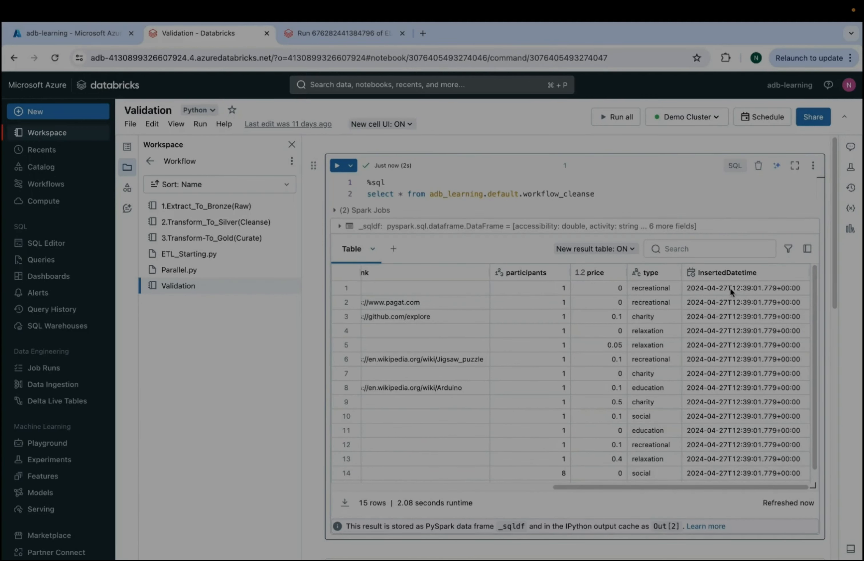
Open the curate task's output from the ELT6 run graph, highlight its error and inspect the taskKey in the offending cell
{"action": "left_click", "coordinate": [321, 35]}
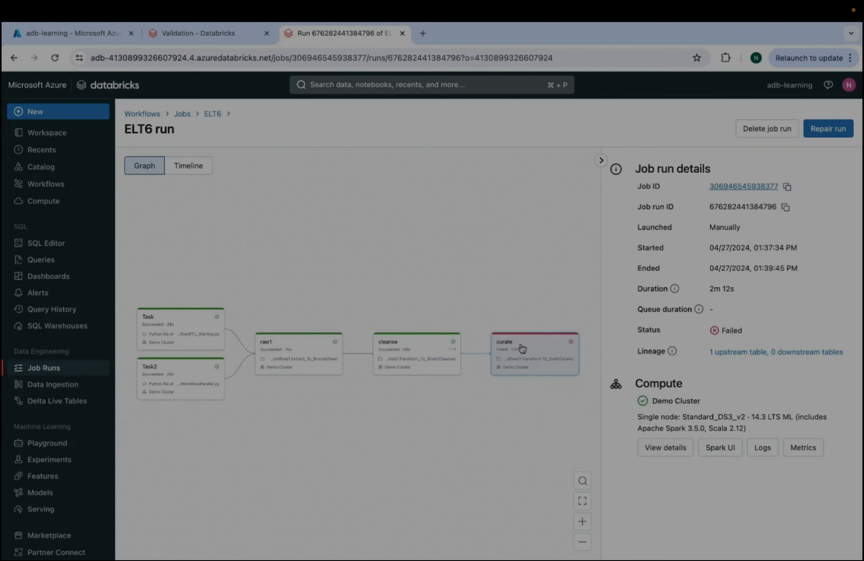
{"action": "left_click", "coordinate": [534, 345]}
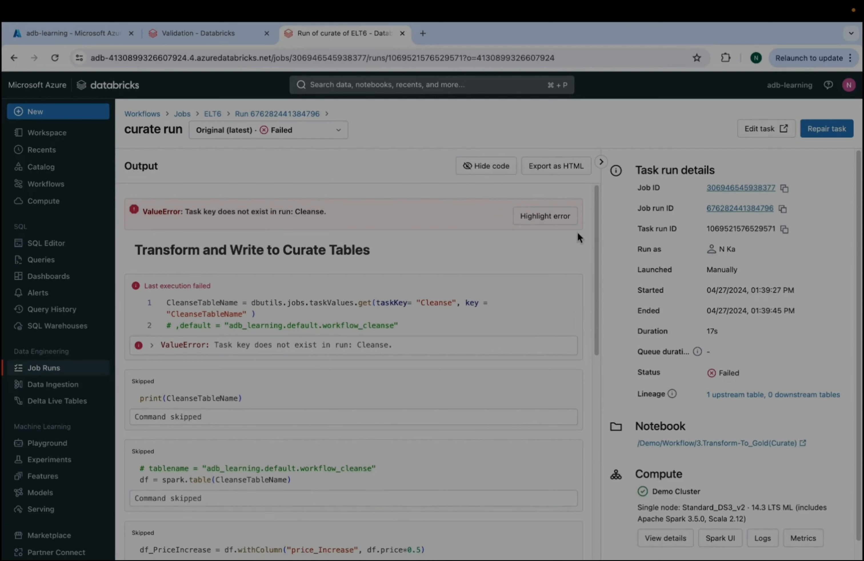
{"action": "left_click", "coordinate": [545, 218]}
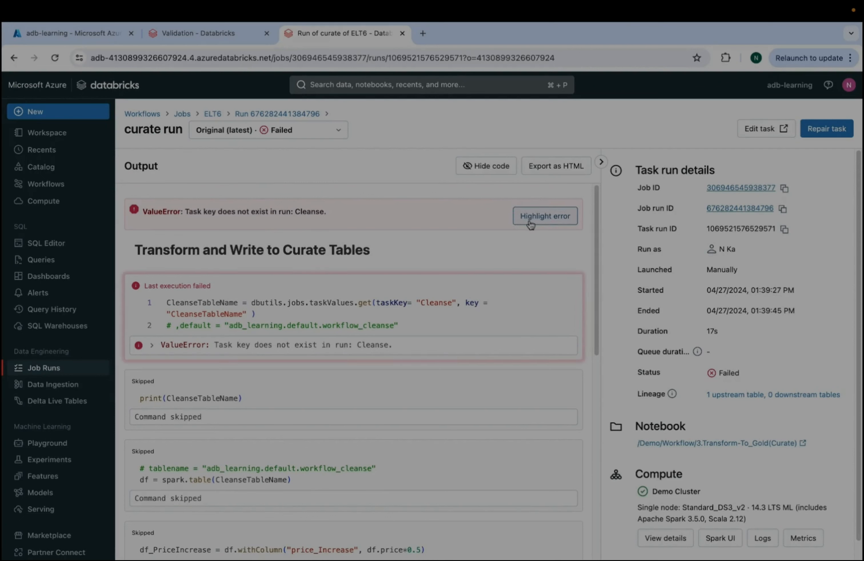
{"action": "left_click", "coordinate": [536, 220]}
{"action": "left_click", "coordinate": [537, 220]}
{"action": "left_click", "coordinate": [408, 324]}
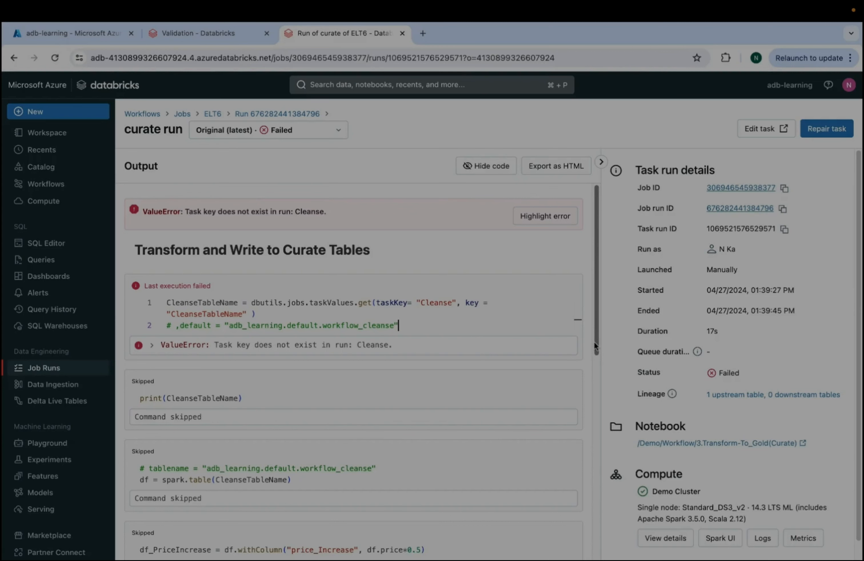
{"action": "left_click", "coordinate": [430, 302]}
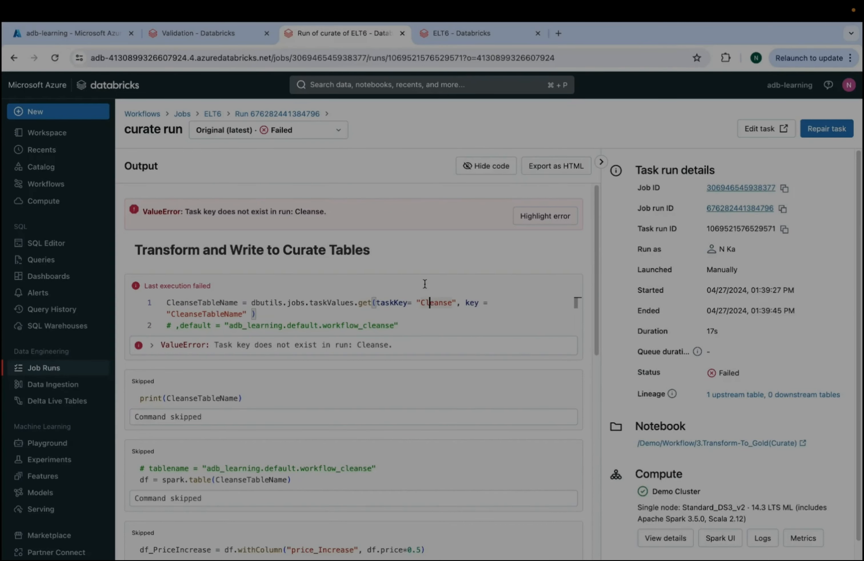
Compare the cleanse task's name in the ELT6 job definition with the taskKey used in the curate run's code
{"action": "left_click", "coordinate": [431, 34]}
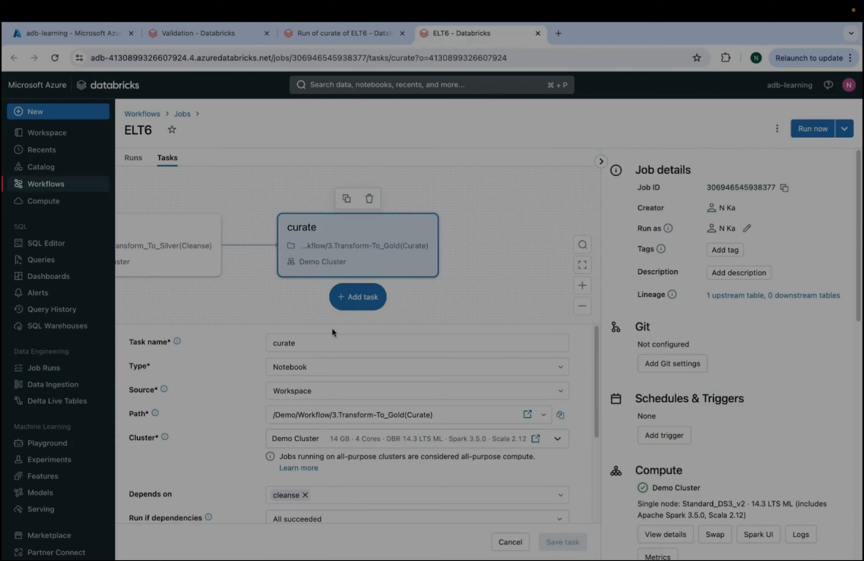
{"action": "left_click", "coordinate": [261, 298]}
{"action": "left_click", "coordinate": [186, 258]}
{"action": "left_click", "coordinate": [306, 348]}
{"action": "double_click", "coordinate": [306, 348]}
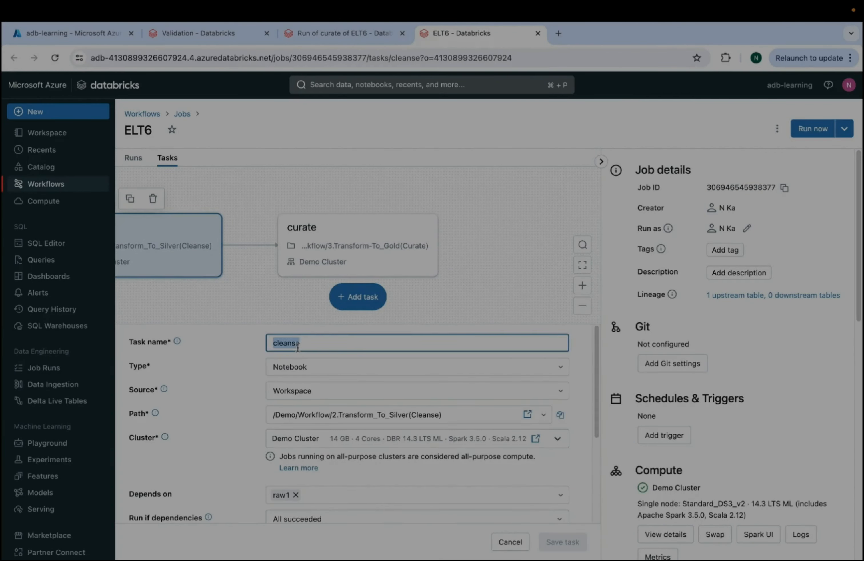
{"action": "left_click", "coordinate": [321, 39]}
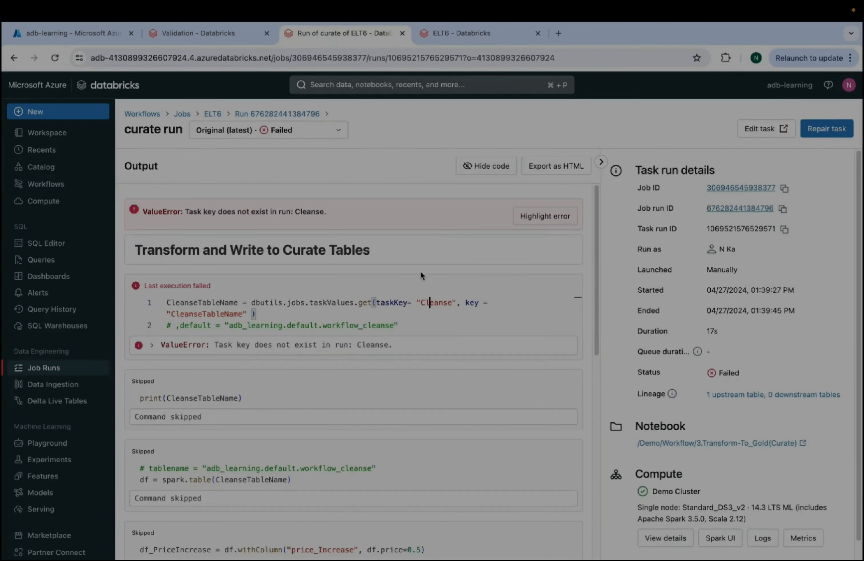
{"action": "double_click", "coordinate": [432, 303]}
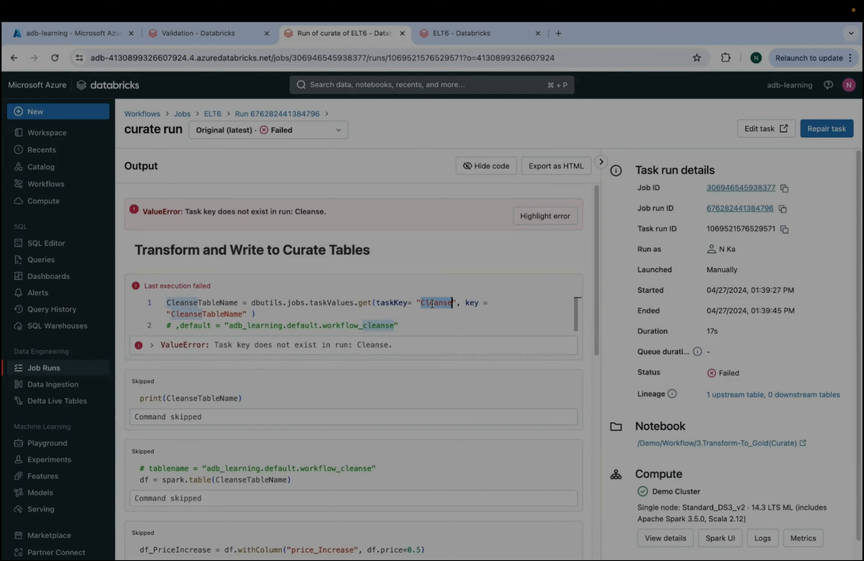
{"action": "left_click", "coordinate": [425, 303]}
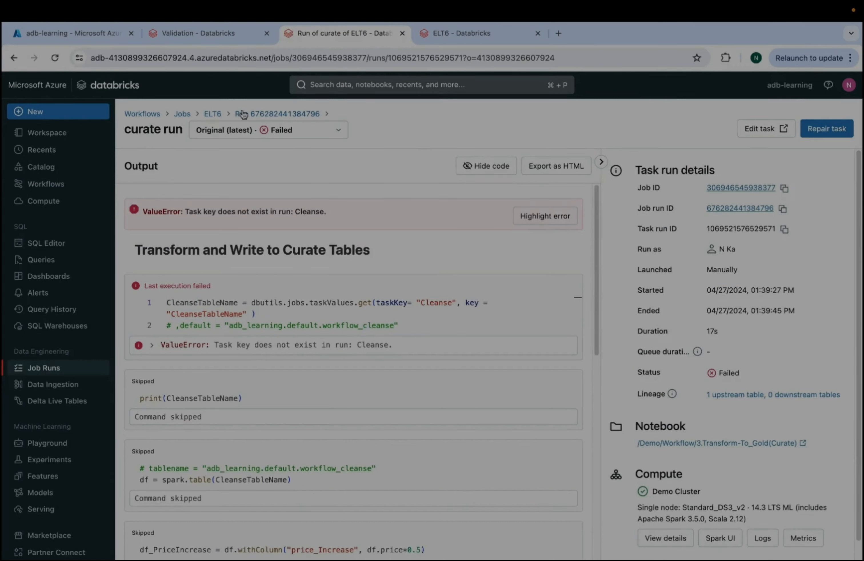
Change the taskKey in the first code cell of the 3.Transform-To_Gold(Curate) notebook to "cleanse"
{"action": "left_click", "coordinate": [216, 33]}
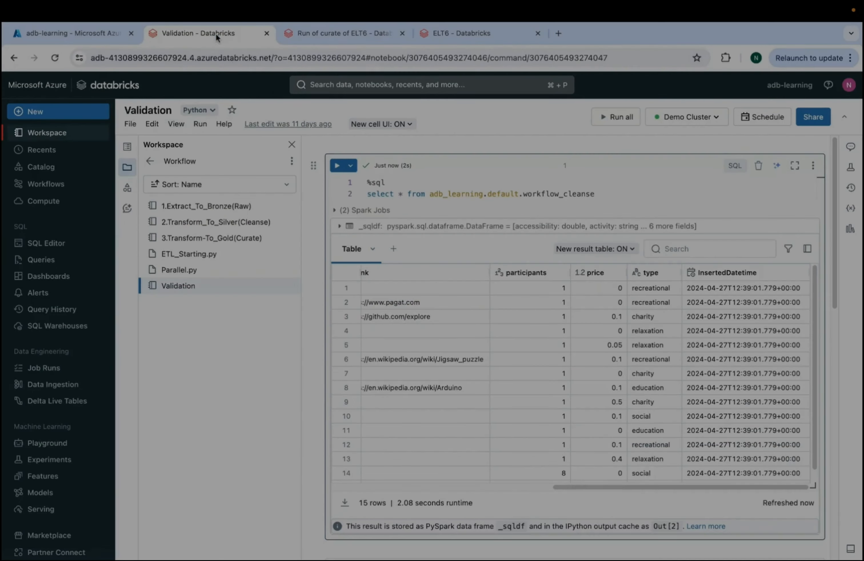
{"action": "left_click", "coordinate": [218, 242]}
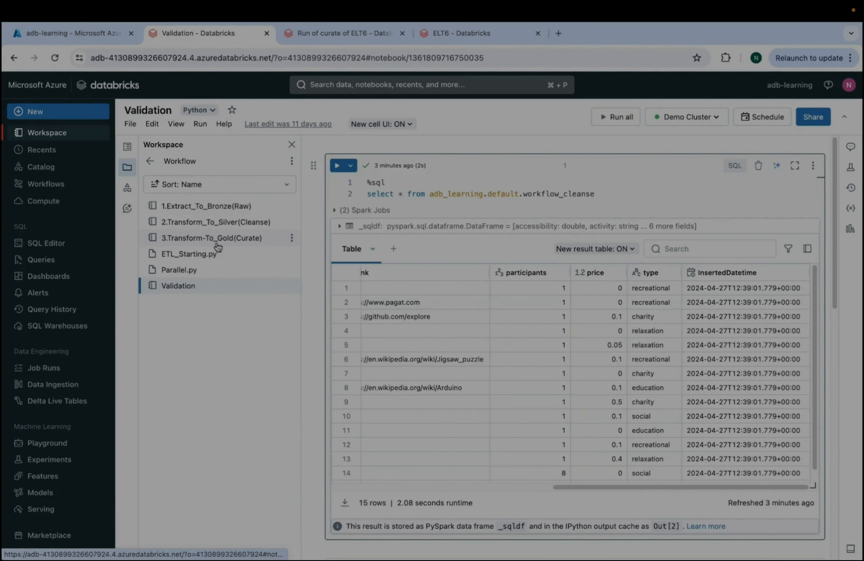
{"action": "double_click", "coordinate": [632, 239]}
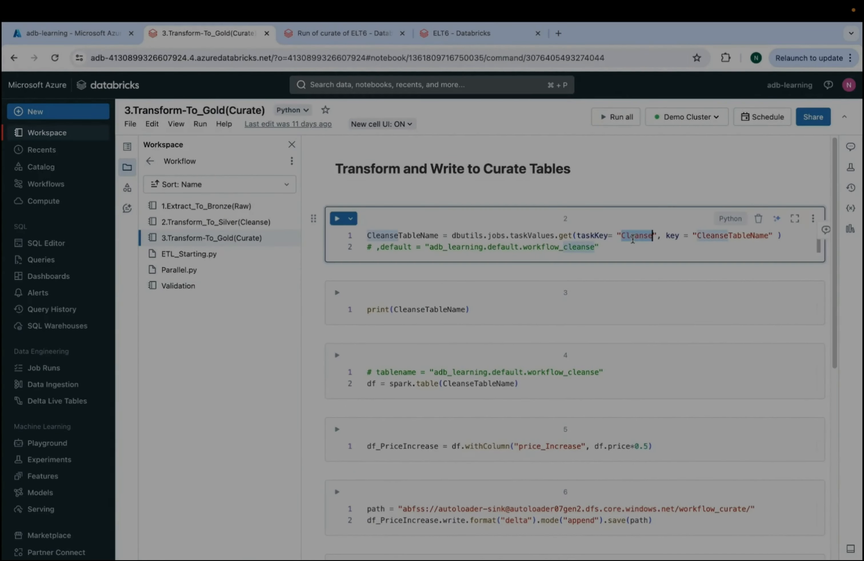
{"action": "type", "text": "cleanse"}
{"action": "left_click", "coordinate": [655, 251]}
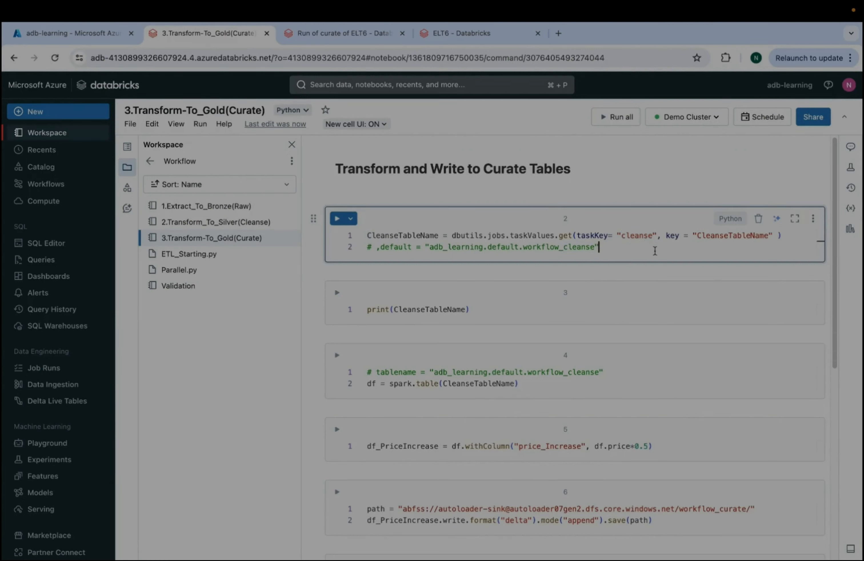
Repair the ELT6 job run by rerunning only the curate task, and view the repaired run's graph
{"action": "left_click", "coordinate": [331, 37]}
{"action": "left_click", "coordinate": [826, 131]}
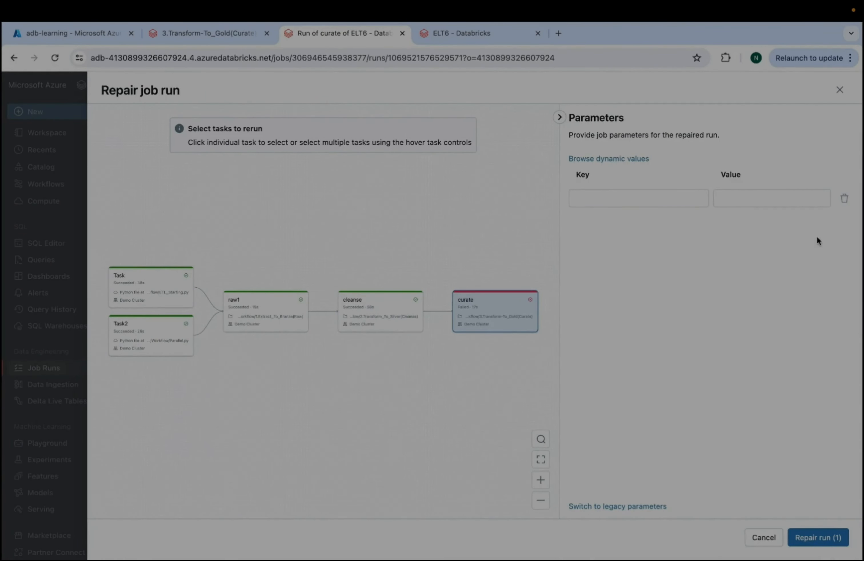
{"action": "left_click", "coordinate": [816, 539]}
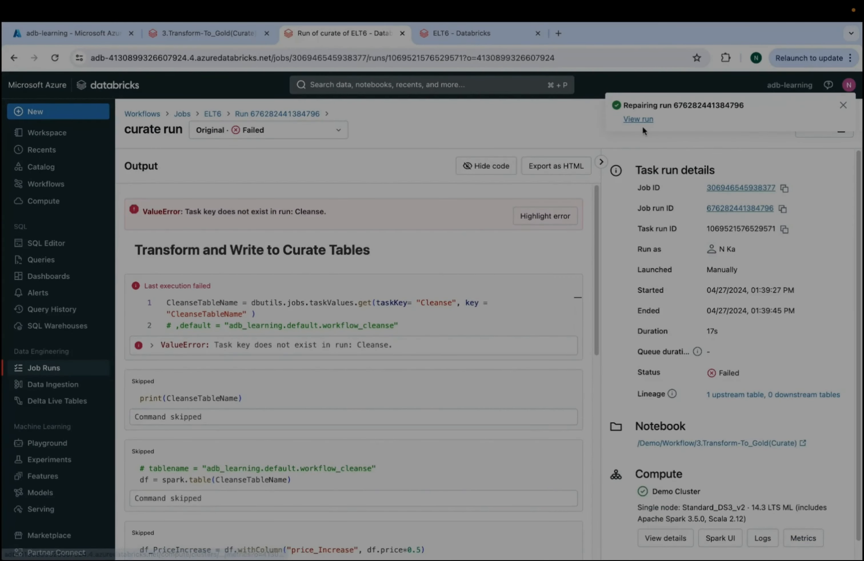
{"action": "left_click", "coordinate": [643, 123]}
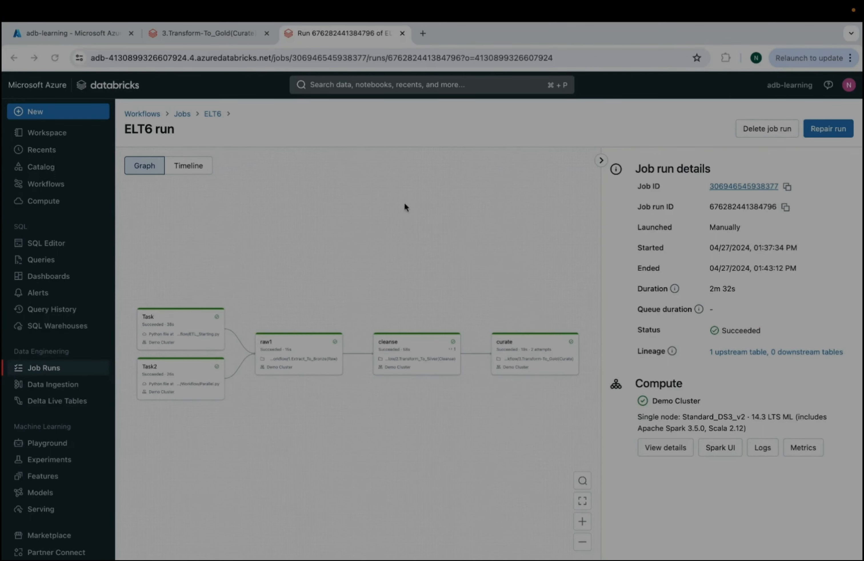
Open the Validation notebook and rerun the select query on adb_learning.default.workflow_curate
{"action": "left_click", "coordinate": [200, 32]}
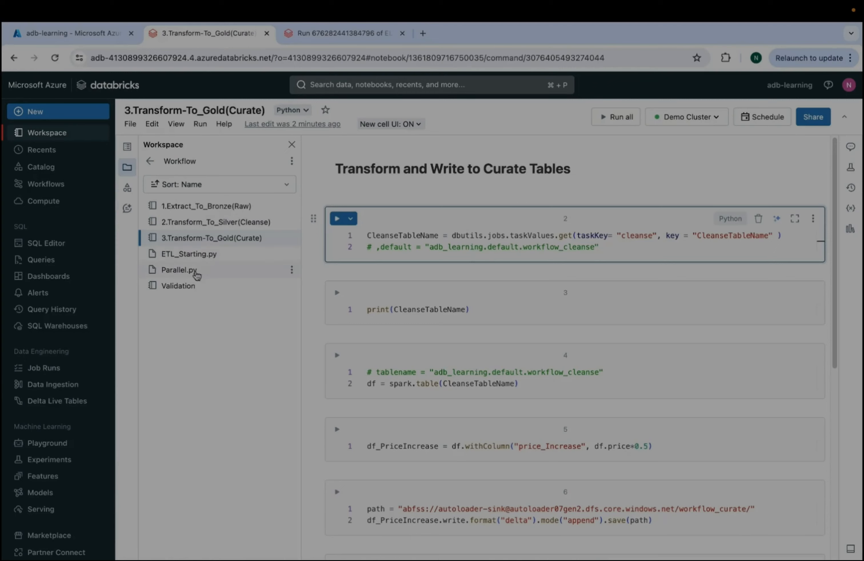
{"action": "left_click", "coordinate": [186, 288]}
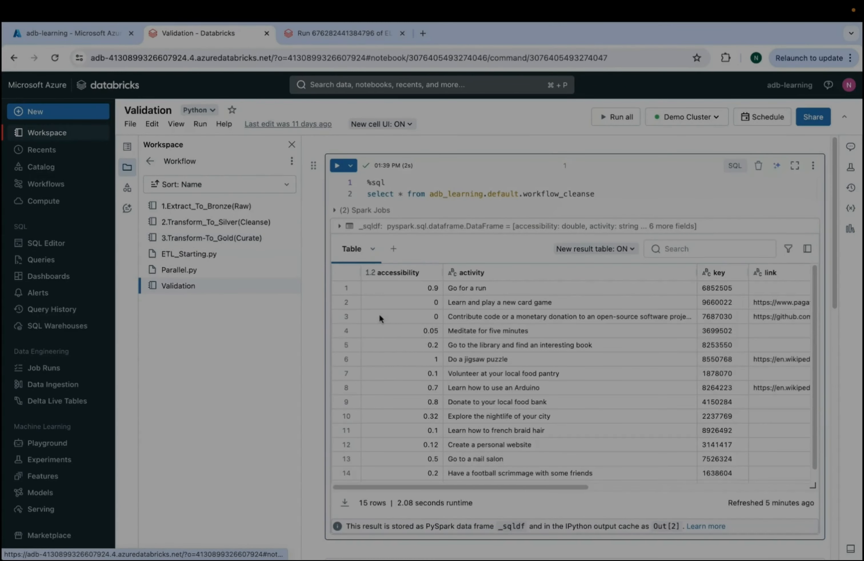
{"action": "left_click_drag", "start_coordinate": [833, 269], "coordinate": [817, 386]}
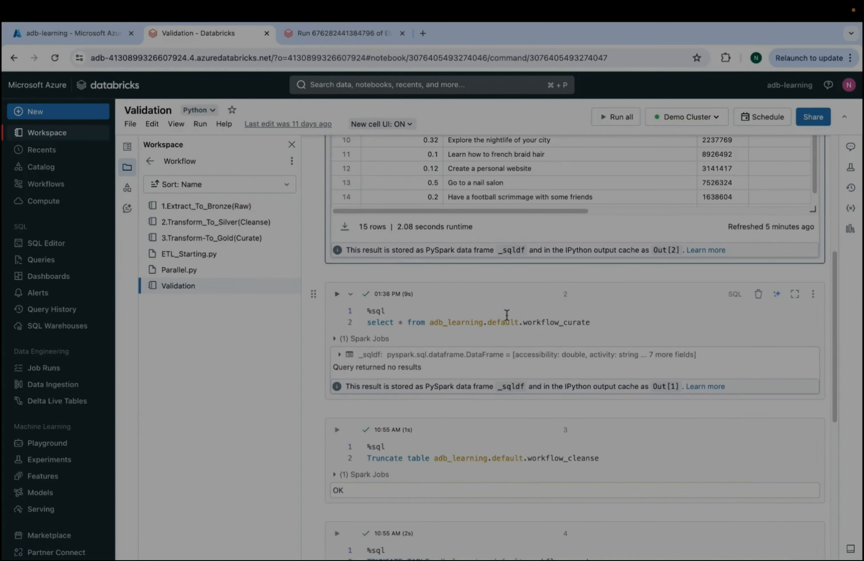
{"action": "left_click", "coordinate": [566, 320]}
{"action": "left_click", "coordinate": [337, 294]}
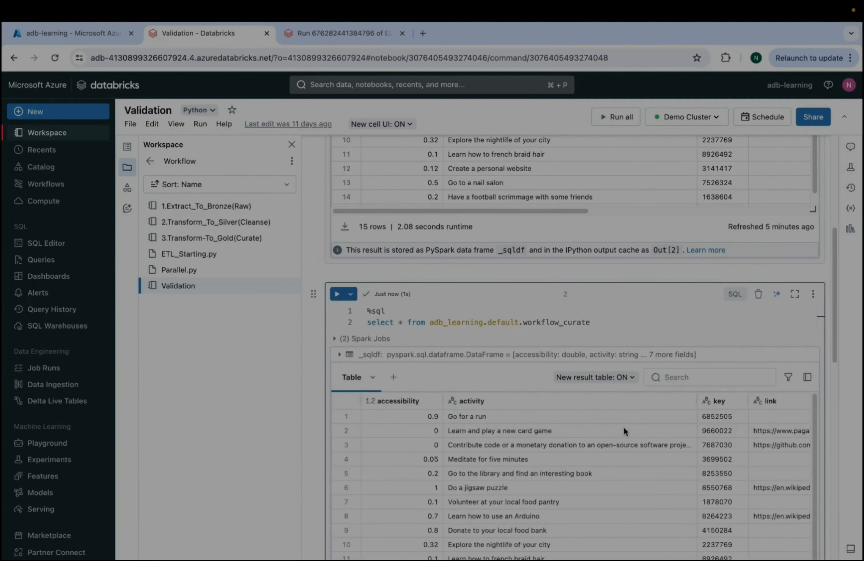
Examine the workflow_curate result rows through to the price_Increase column, and return to the ELT6 run graph
{"action": "left_click_drag", "start_coordinate": [836, 316], "coordinate": [835, 375]}
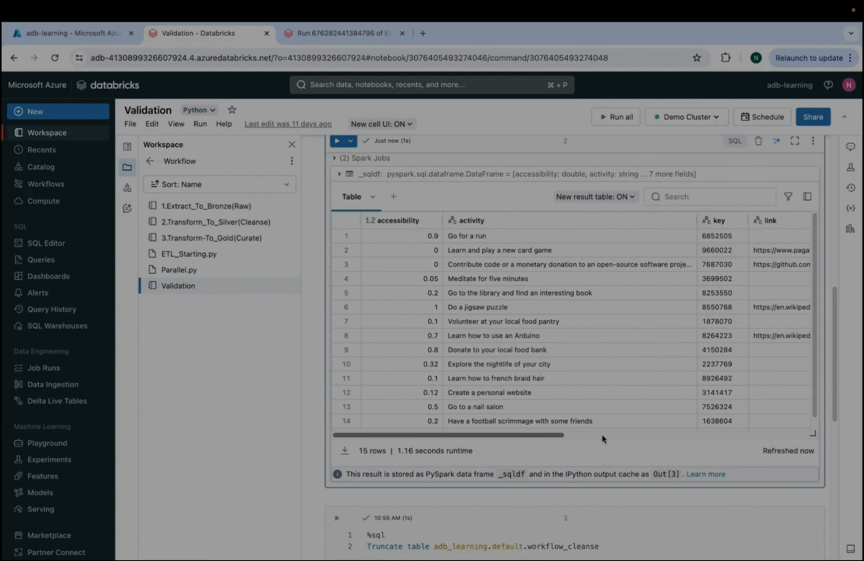
{"action": "scroll", "coordinate": [604, 433], "scroll_direction": "right", "scroll_amount": 10}
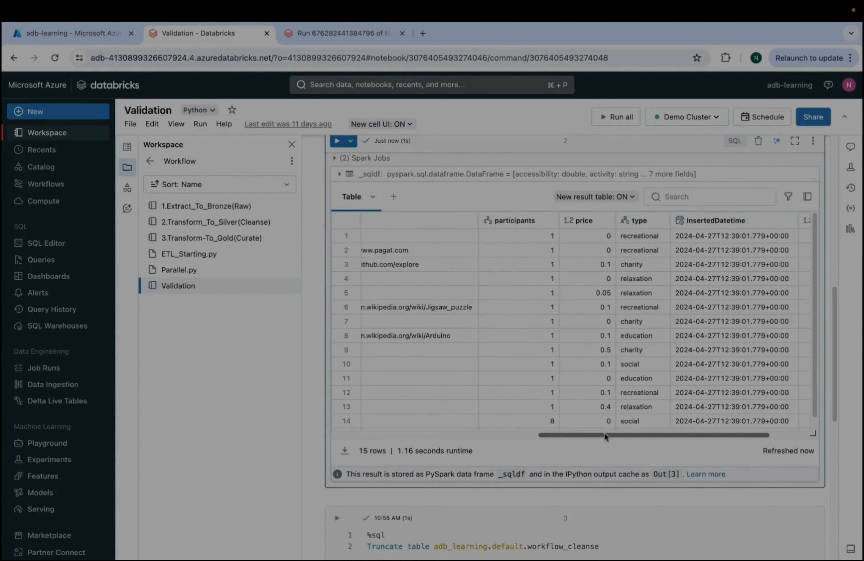
{"action": "scroll", "coordinate": [687, 428], "scroll_direction": "right", "scroll_amount": 5}
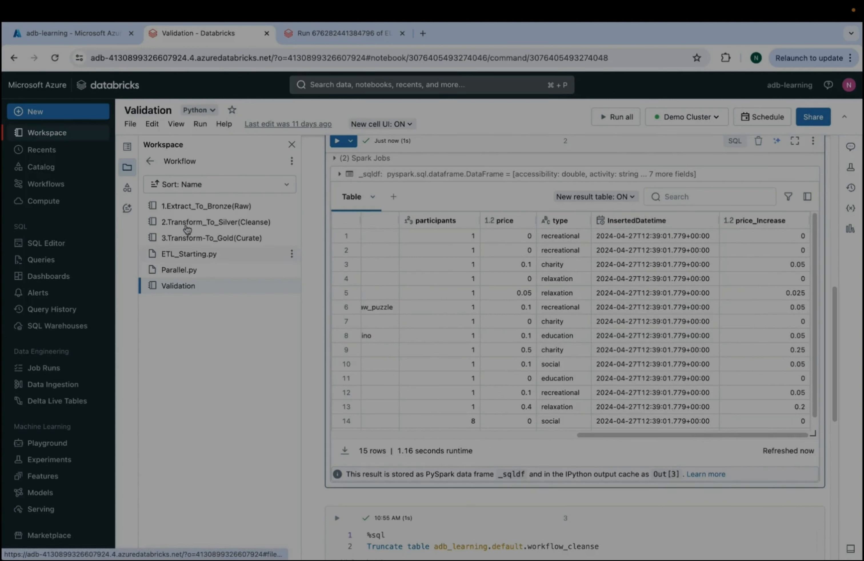
{"action": "left_click", "coordinate": [334, 36]}
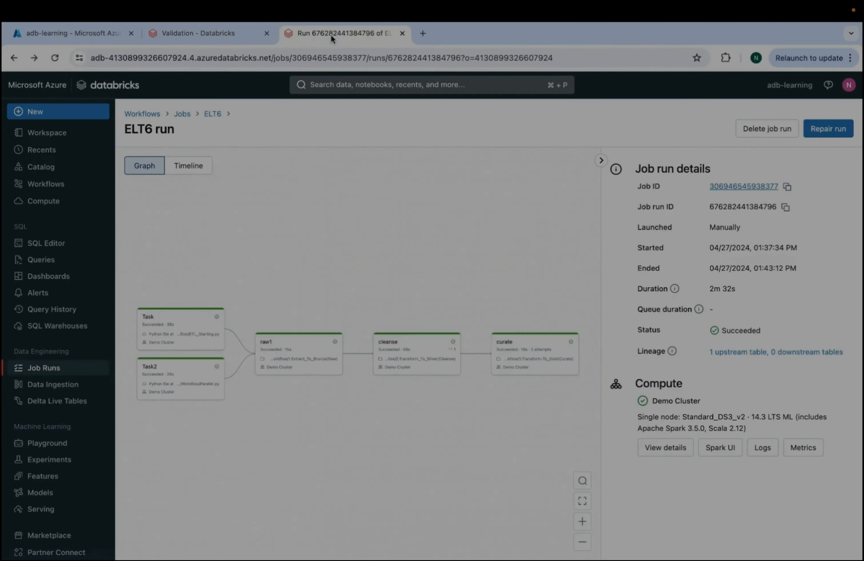